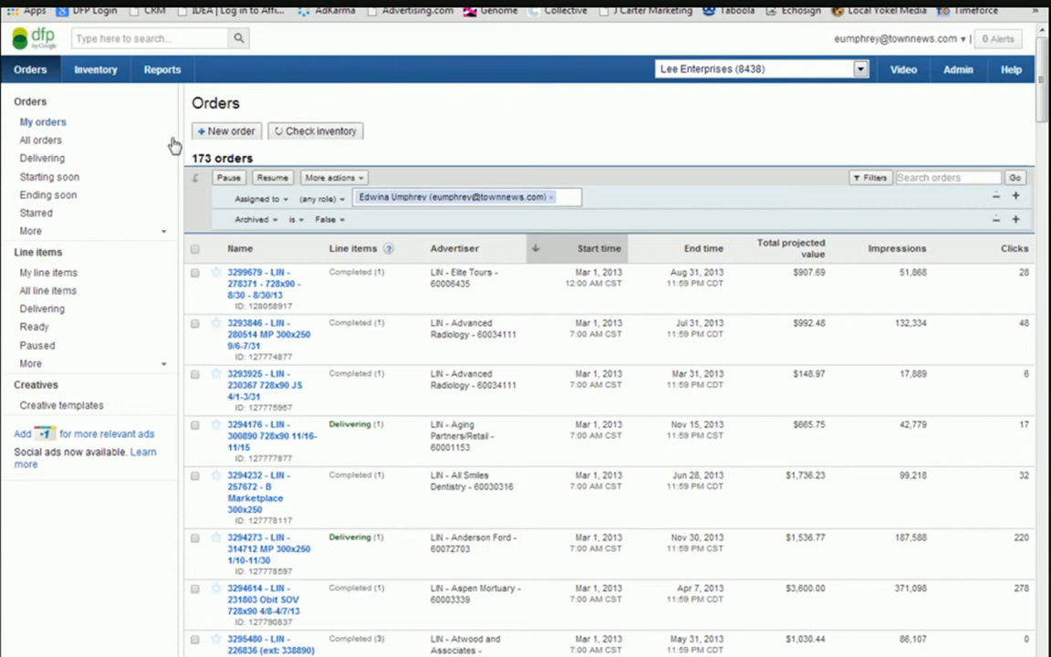
Start an inventory check and select 728x90 as the standard inventory size.
{"action": "left_click", "coordinate": [319, 134]}
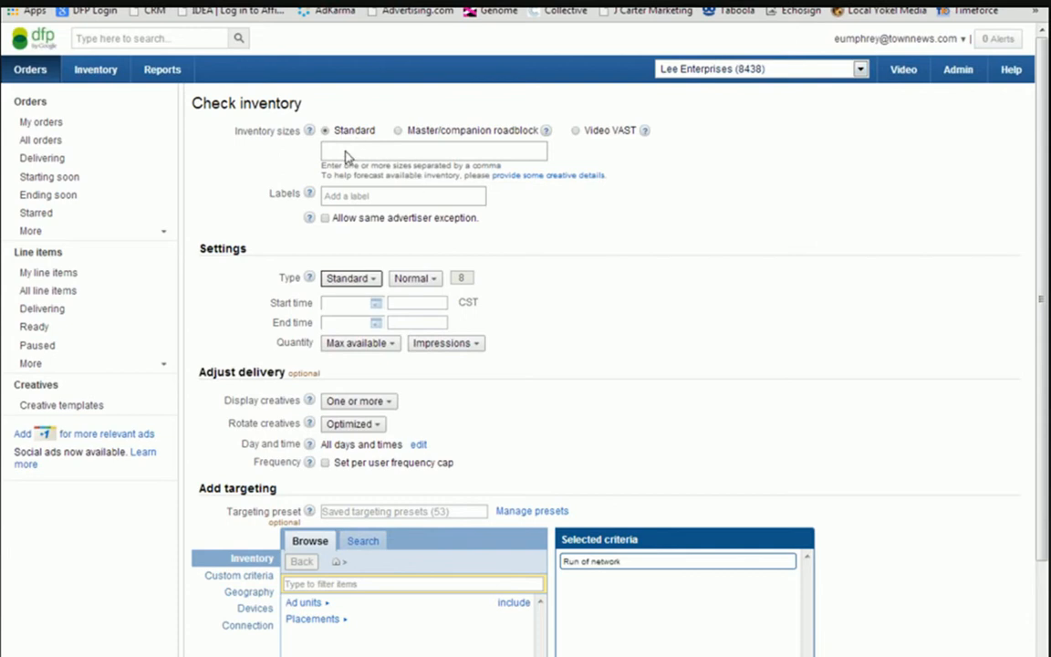
{"action": "left_click", "coordinate": [346, 157]}
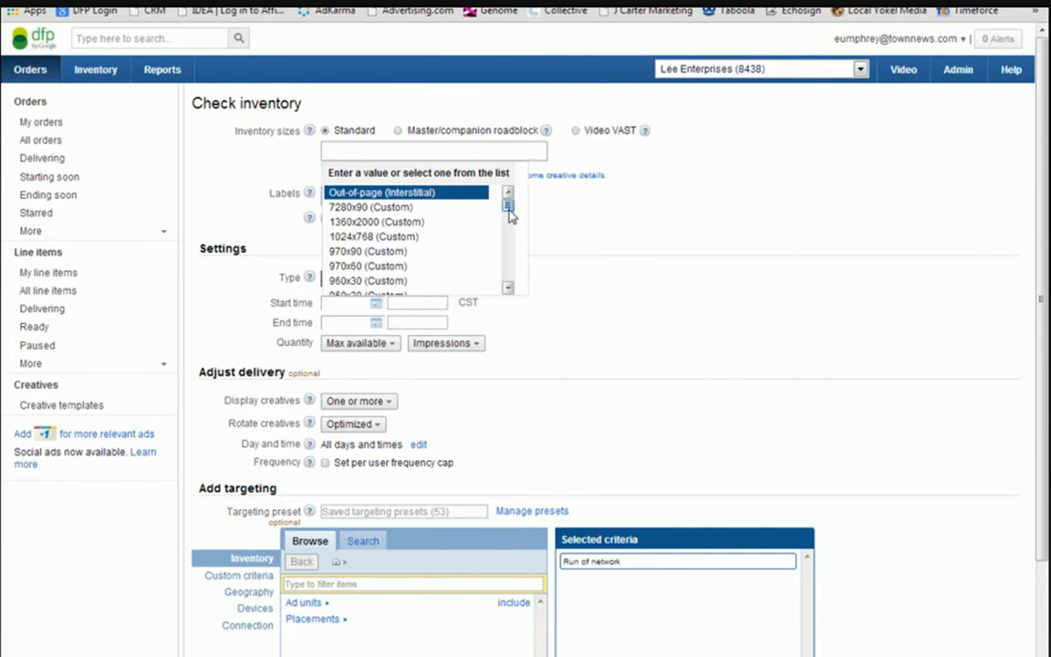
{"action": "scroll", "coordinate": [509, 211], "scroll_direction": "down", "scroll_amount": 1}
{"action": "left_click_drag", "start_coordinate": [512, 228], "coordinate": [514, 312]}
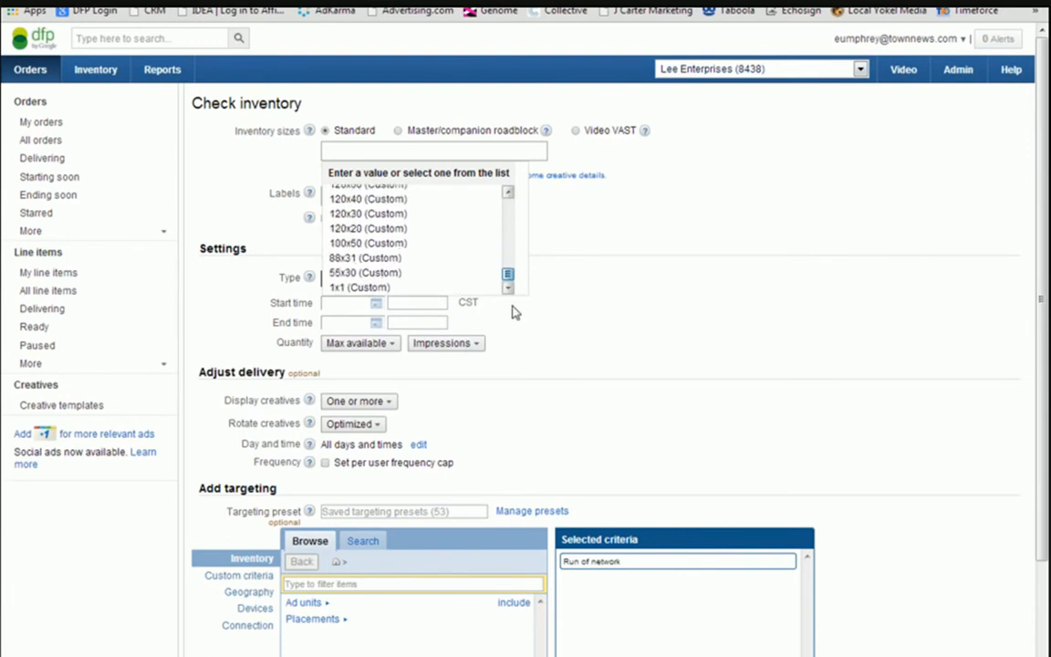
{"action": "left_click_drag", "start_coordinate": [508, 274], "coordinate": [509, 194]}
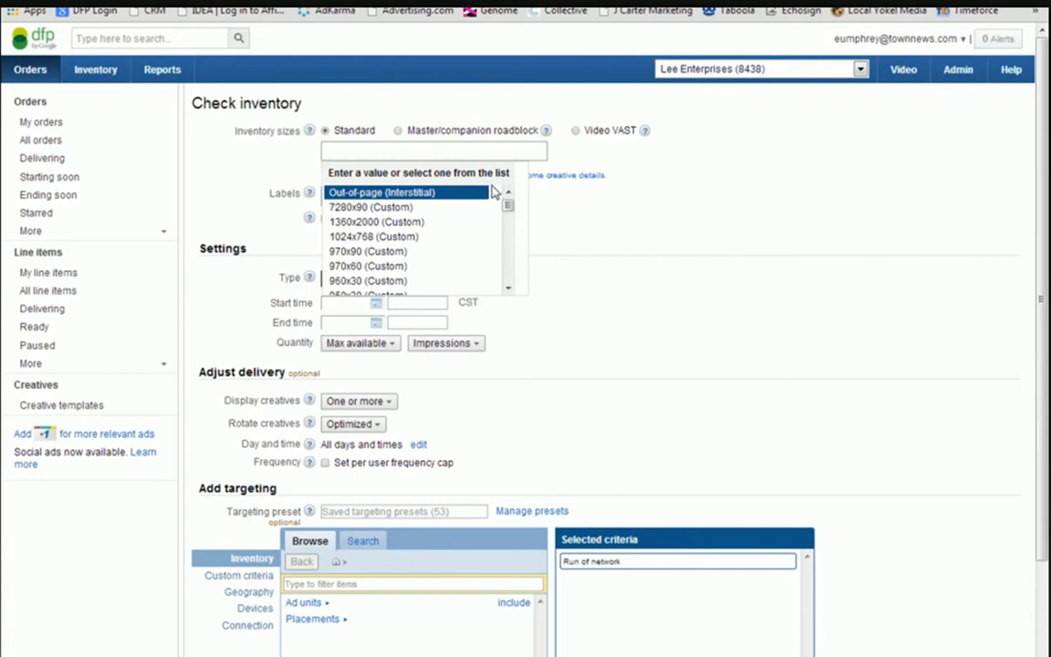
{"action": "left_click_drag", "start_coordinate": [509, 209], "coordinate": [511, 227]}
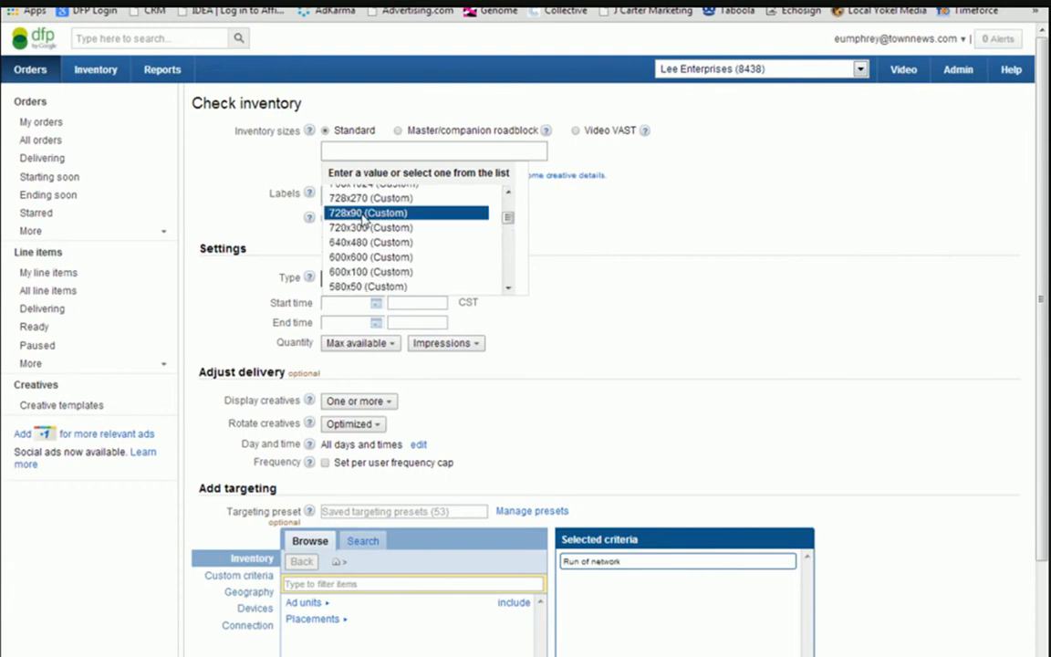
{"action": "left_click", "coordinate": [364, 213]}
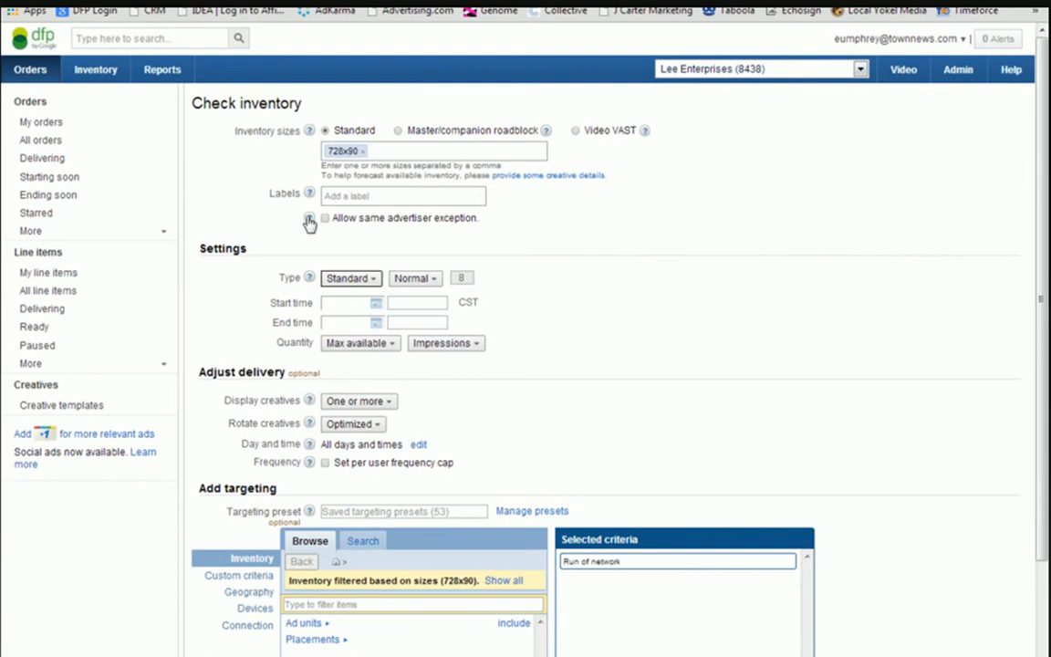
Keep the Standard line item type and set the flight from 11/11/13 12:00 AM to 11/30/13 11:59 PM.
{"action": "mouse_move", "coordinate": [309, 195]}
{"action": "mouse_move", "coordinate": [311, 223]}
{"action": "scroll", "coordinate": [548, 239], "scroll_direction": "down", "scroll_amount": 2}
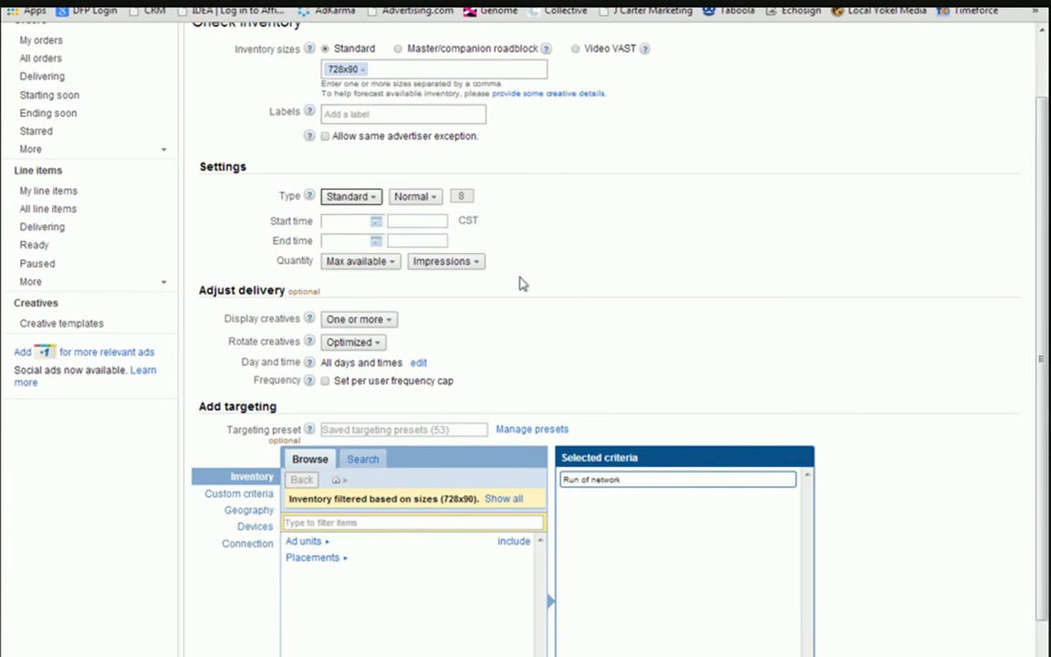
{"action": "left_click", "coordinate": [370, 198]}
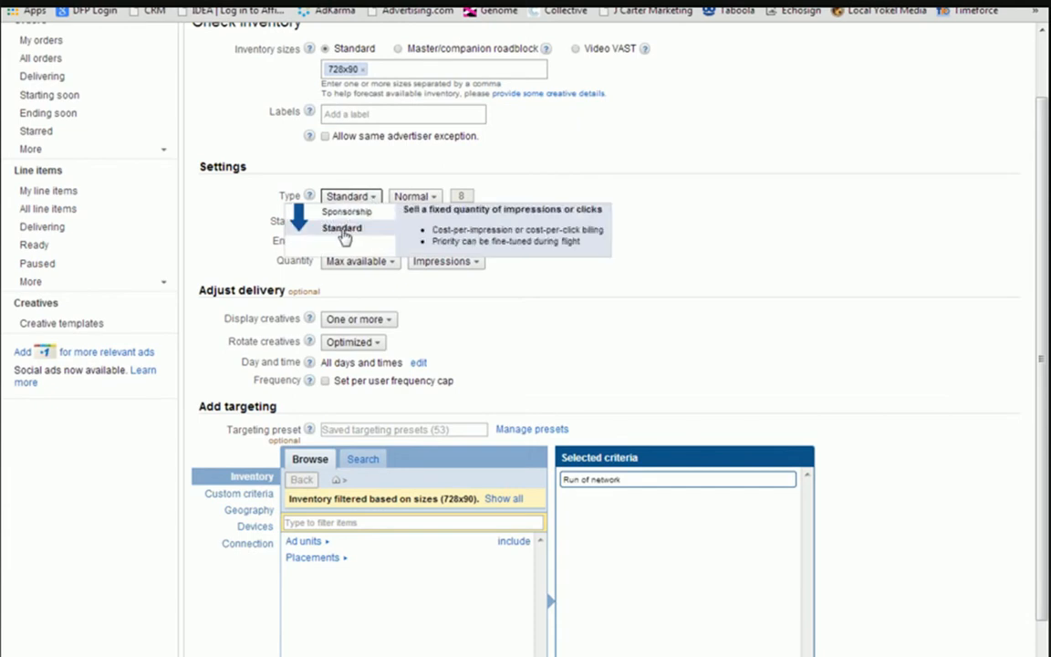
{"action": "left_click", "coordinate": [221, 204]}
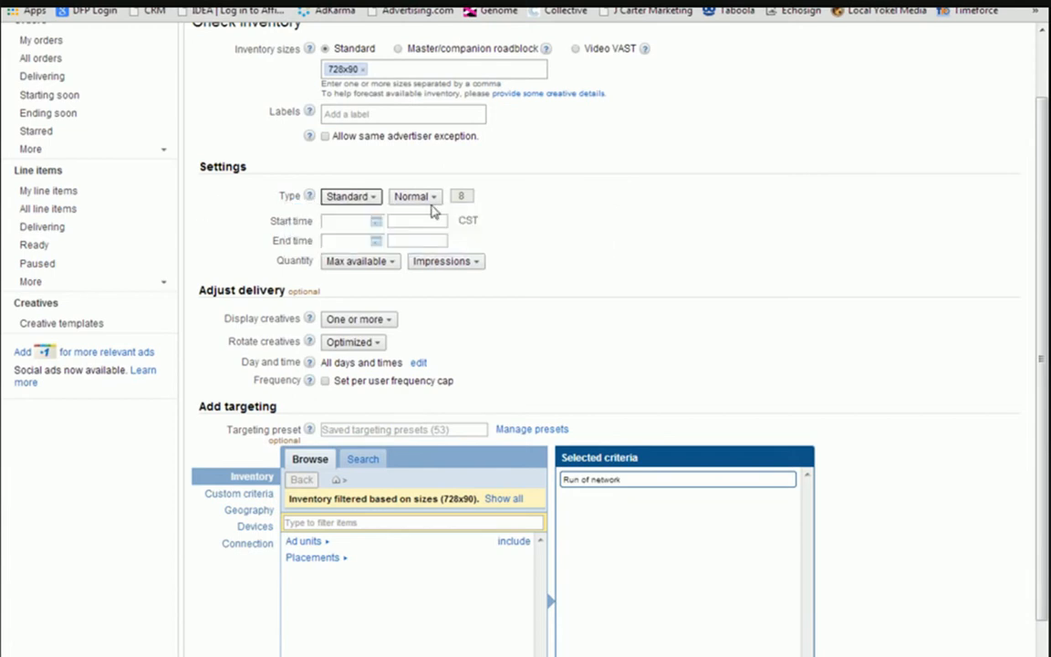
{"action": "left_click", "coordinate": [352, 222]}
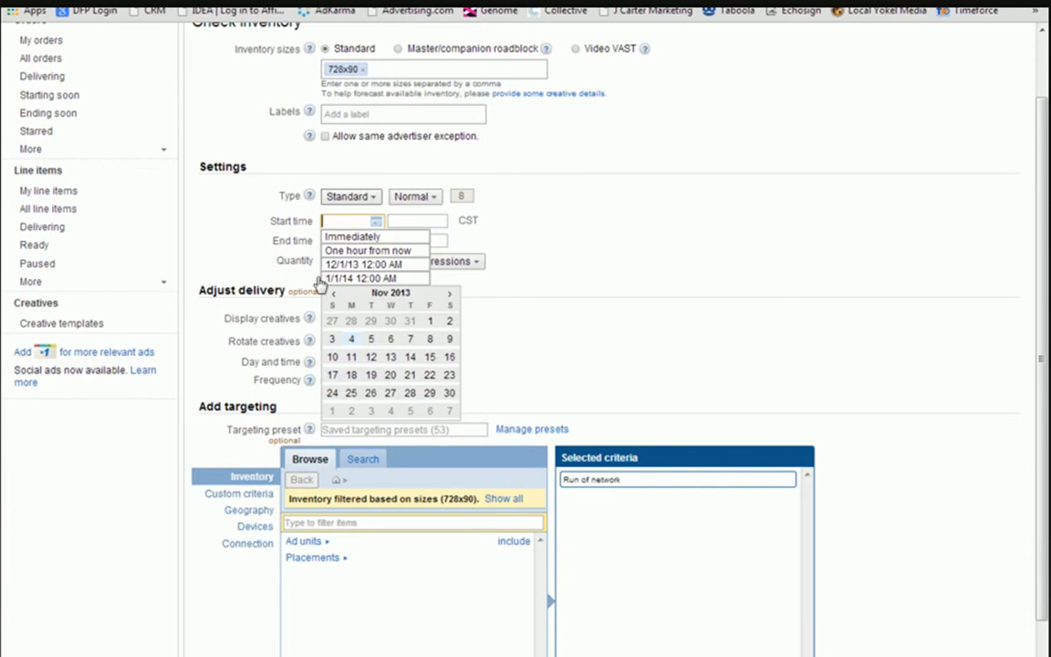
{"action": "left_click", "coordinate": [356, 360]}
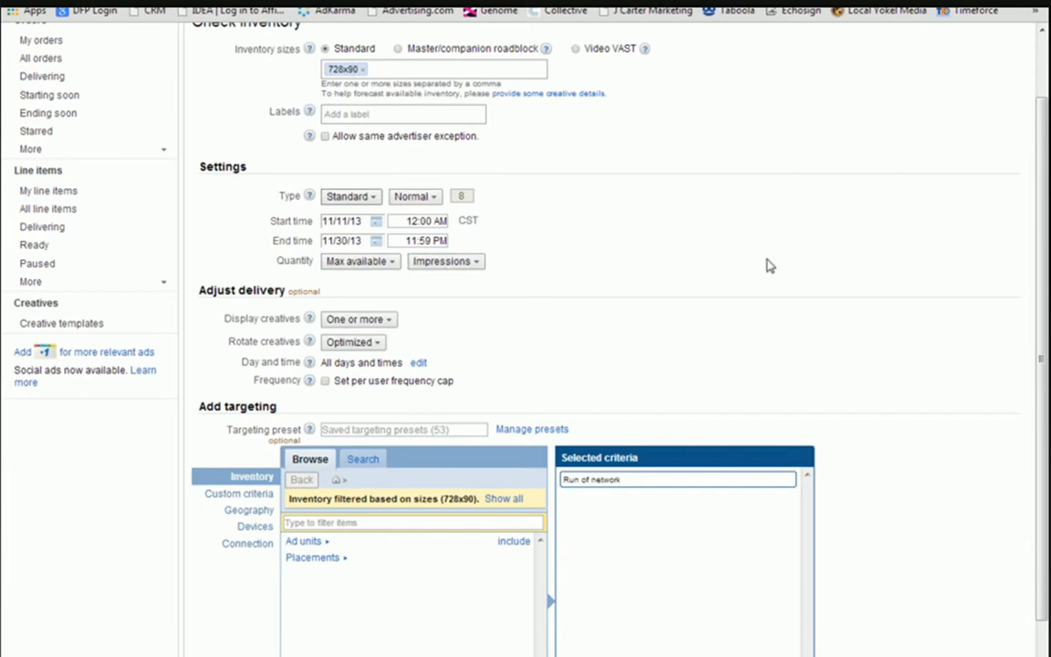
List the ad units available for inventory targeting and find azdailysun.com.
{"action": "scroll", "coordinate": [766, 265], "scroll_direction": "down", "scroll_amount": 1}
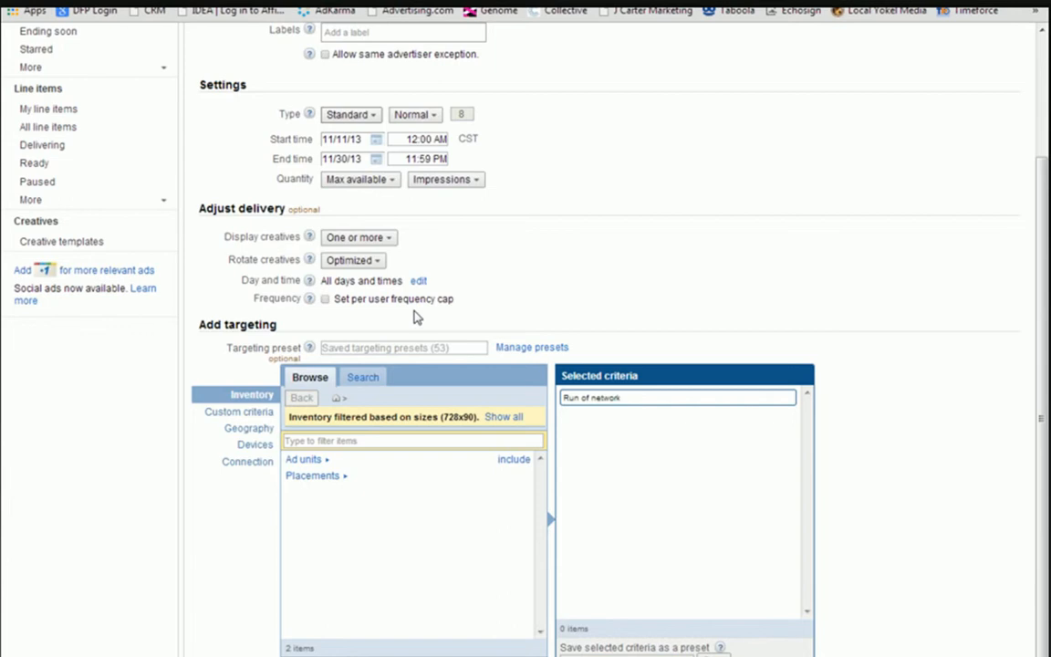
{"action": "scroll", "coordinate": [415, 314], "scroll_direction": "down", "scroll_amount": 1}
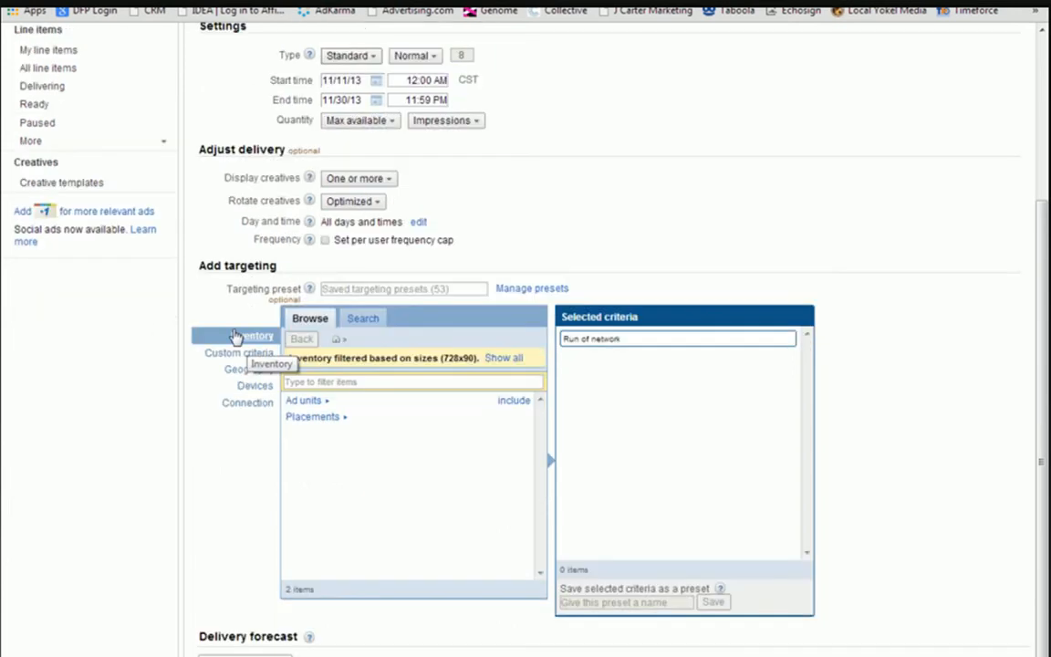
{"action": "left_click", "coordinate": [306, 402]}
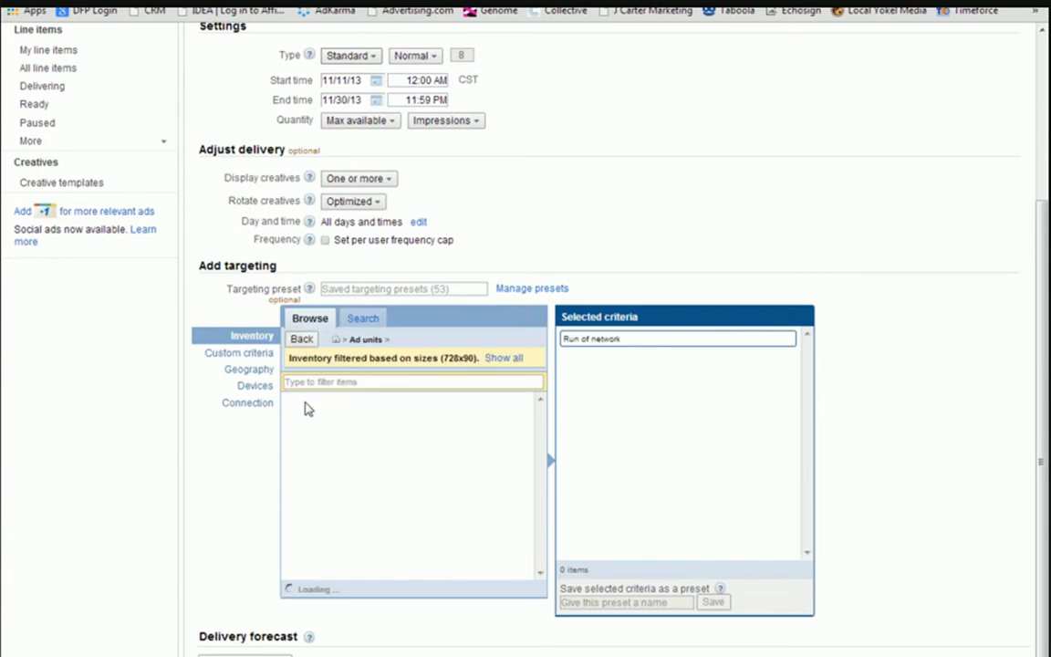
{"action": "scroll", "coordinate": [365, 419], "scroll_direction": "down", "scroll_amount": 5}
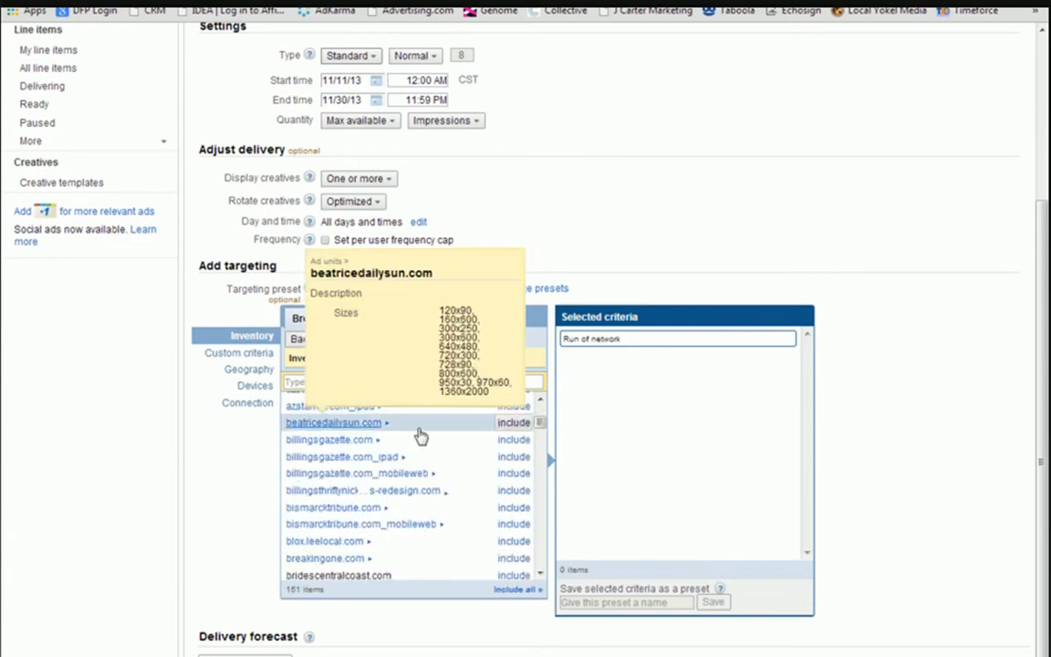
{"action": "scroll", "coordinate": [420, 436], "scroll_direction": "up", "scroll_amount": 3}
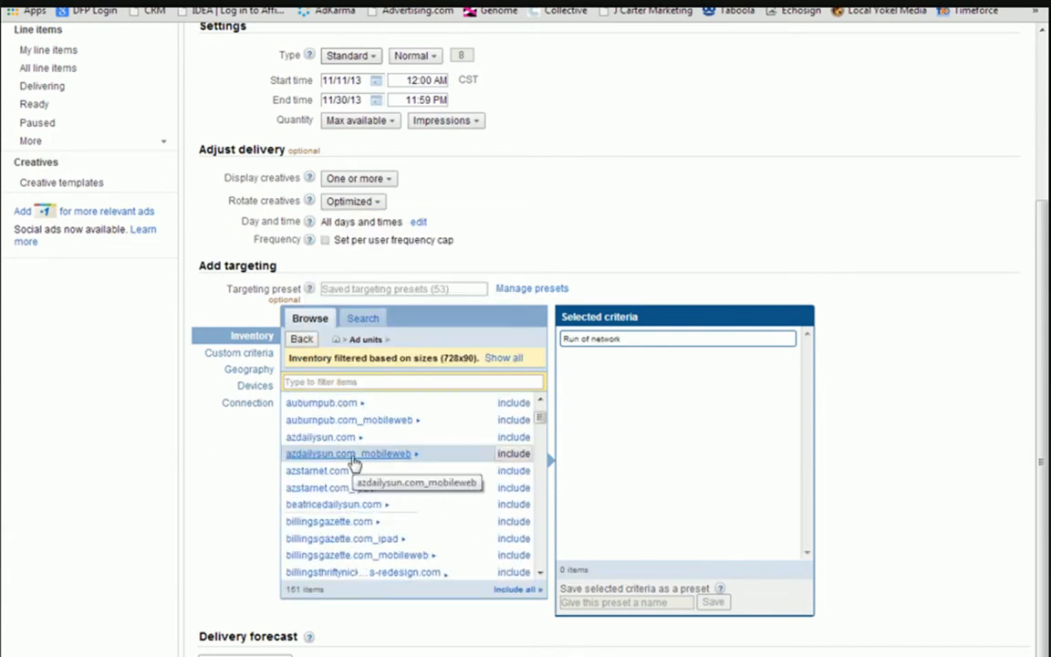
Include the whole azdailysun.com ad unit in the targeting, and remove it from the selected criteria again.
{"action": "mouse_move", "coordinate": [300, 444]}
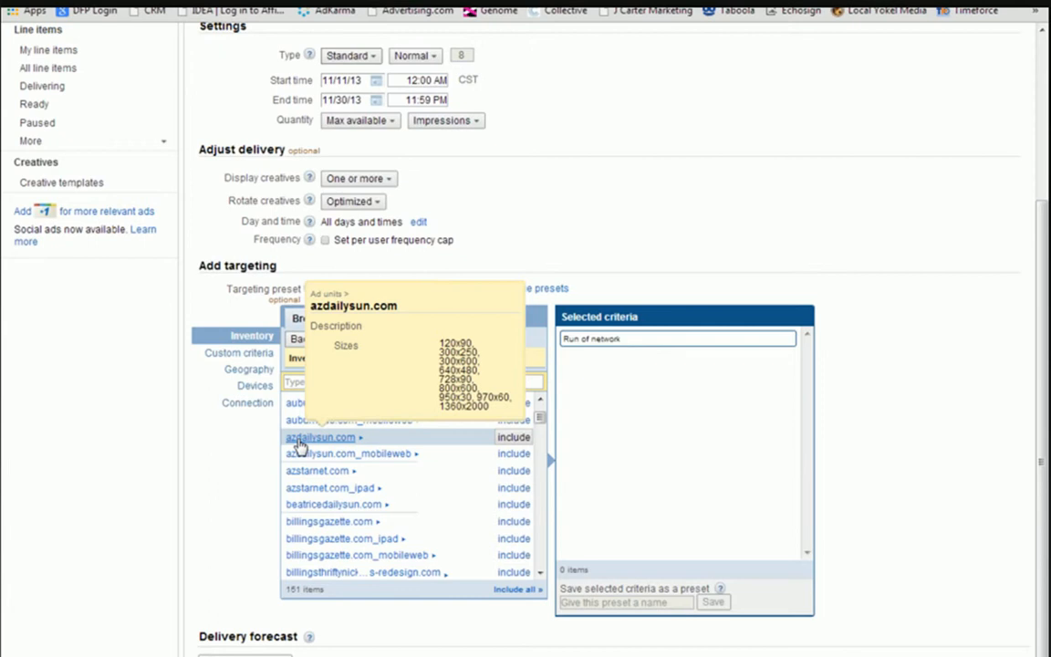
{"action": "left_click", "coordinate": [515, 437]}
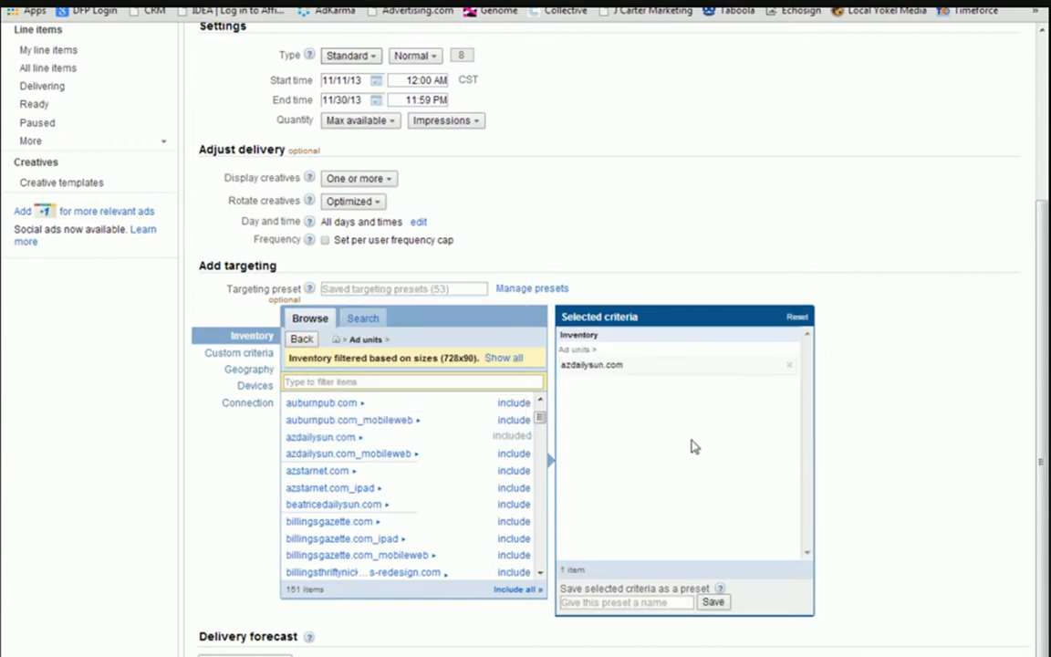
{"action": "left_click", "coordinate": [789, 366]}
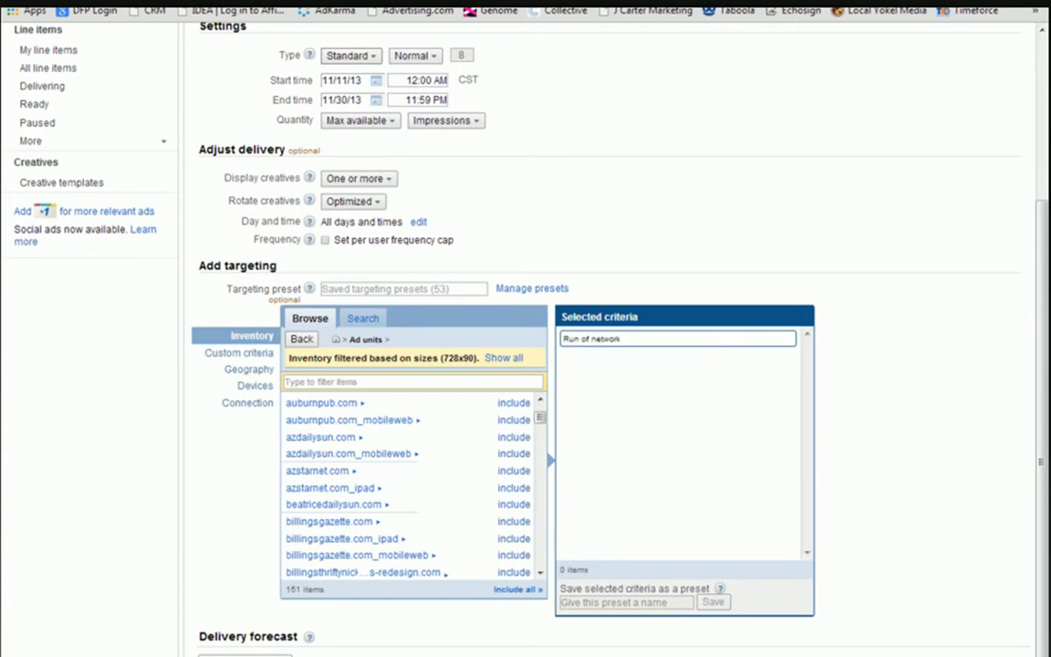
Browse the sections within the azdailysun.com ad unit and include its homepage in the targeting.
{"action": "left_click", "coordinate": [321, 439]}
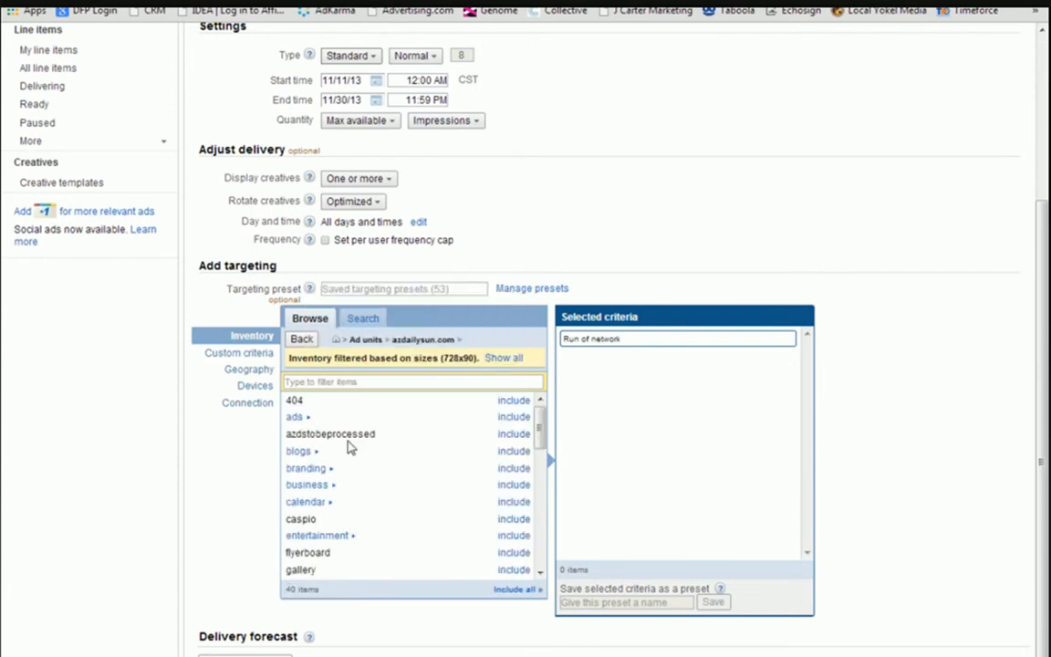
{"action": "mouse_move", "coordinate": [540, 423]}
{"action": "left_mouse_down"}
{"action": "mouse_move", "coordinate": [538, 486]}
{"action": "mouse_move", "coordinate": [538, 422]}
{"action": "left_mouse_up"}
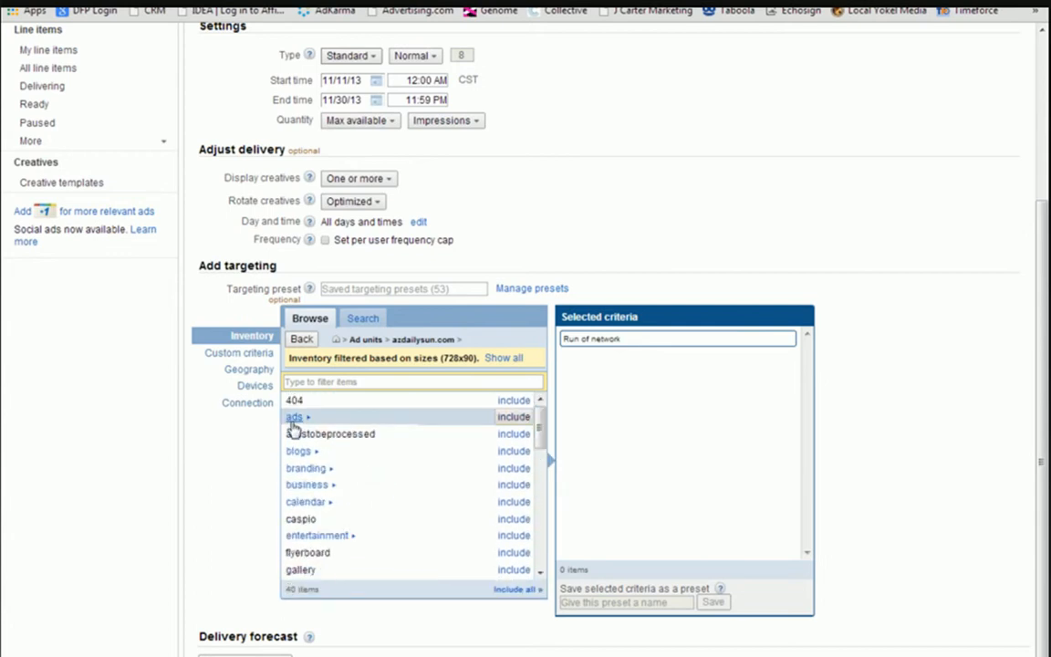
{"action": "mouse_move", "coordinate": [293, 427]}
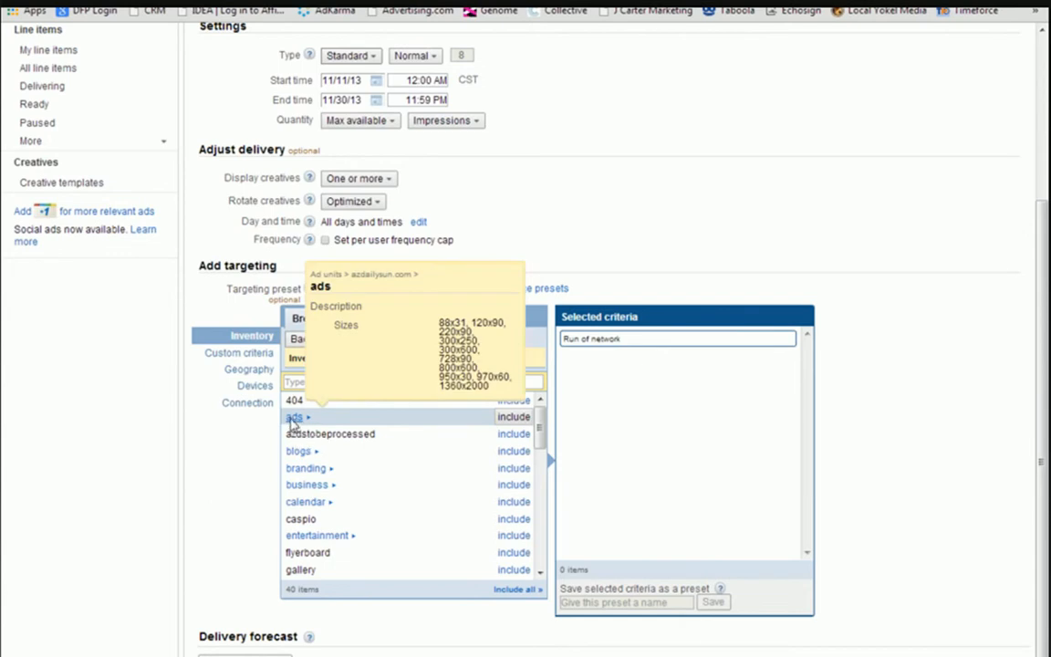
{"action": "left_click", "coordinate": [293, 419]}
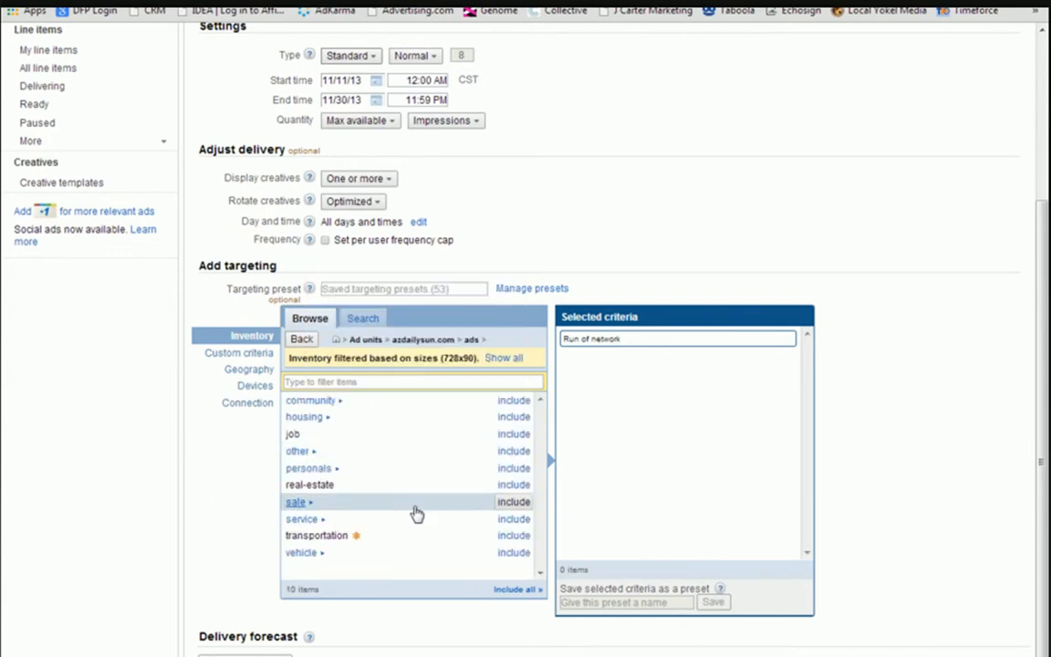
{"action": "mouse_move", "coordinate": [402, 495]}
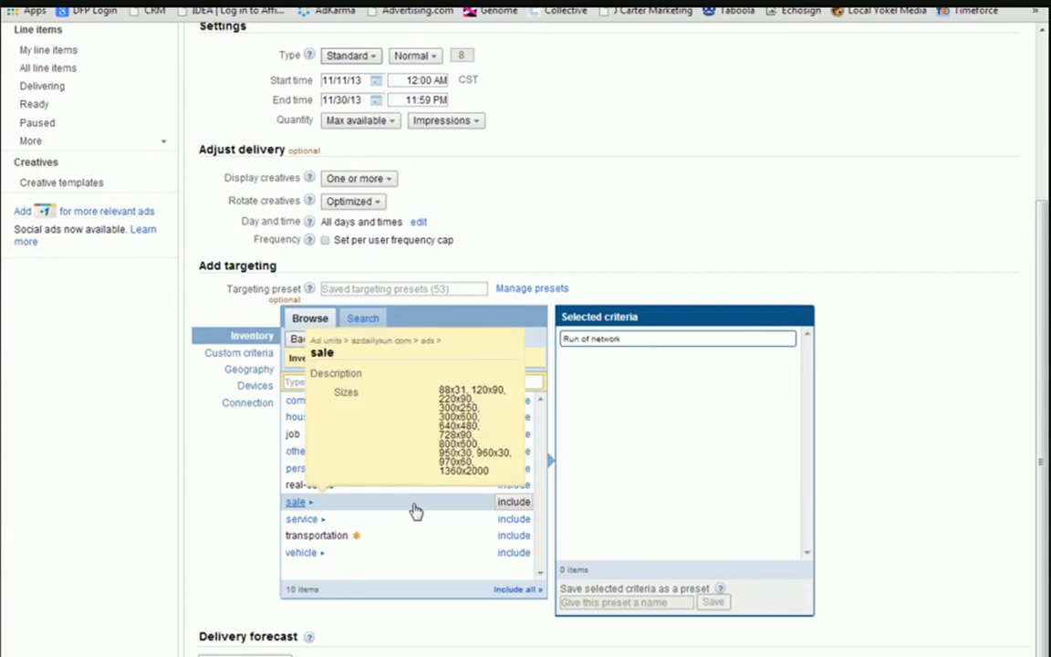
{"action": "left_click", "coordinate": [301, 338]}
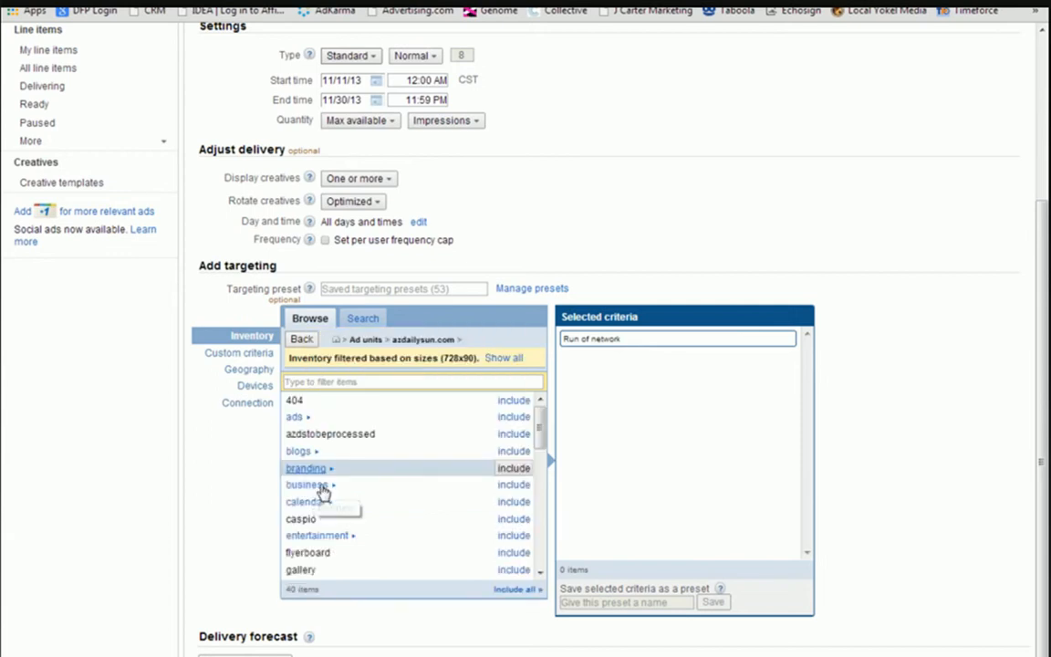
{"action": "mouse_move", "coordinate": [370, 411]}
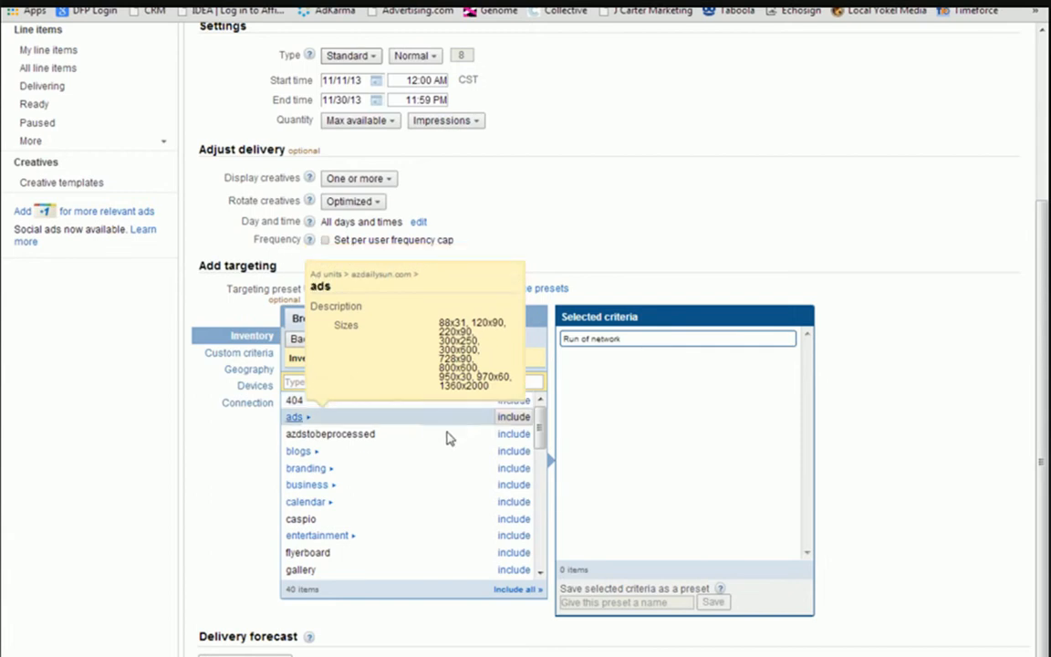
{"action": "mouse_move", "coordinate": [361, 442]}
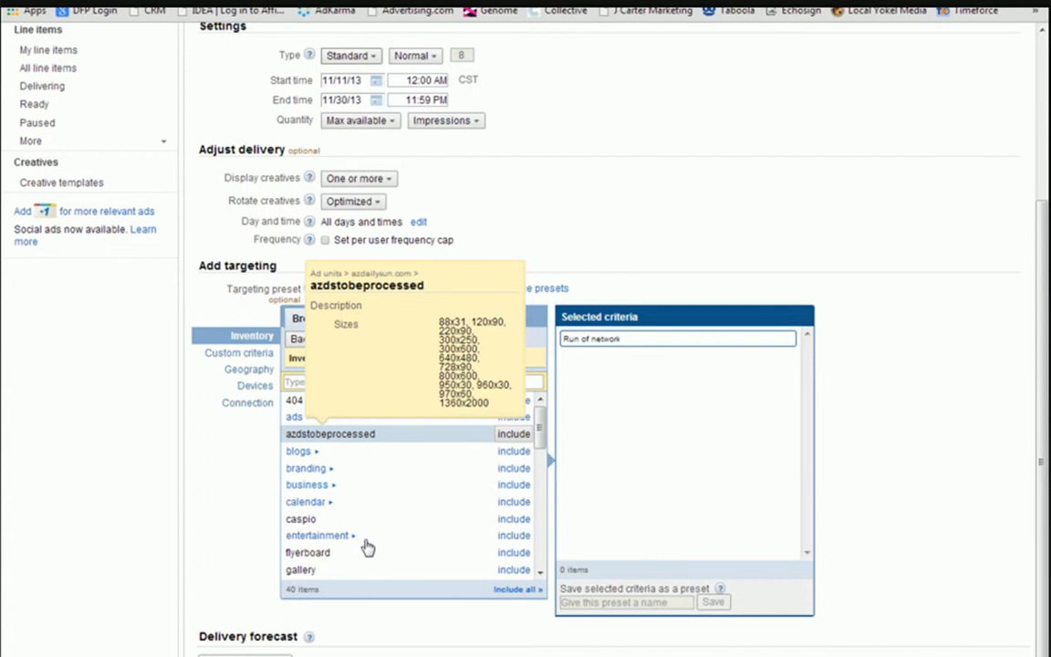
{"action": "mouse_move", "coordinate": [363, 543]}
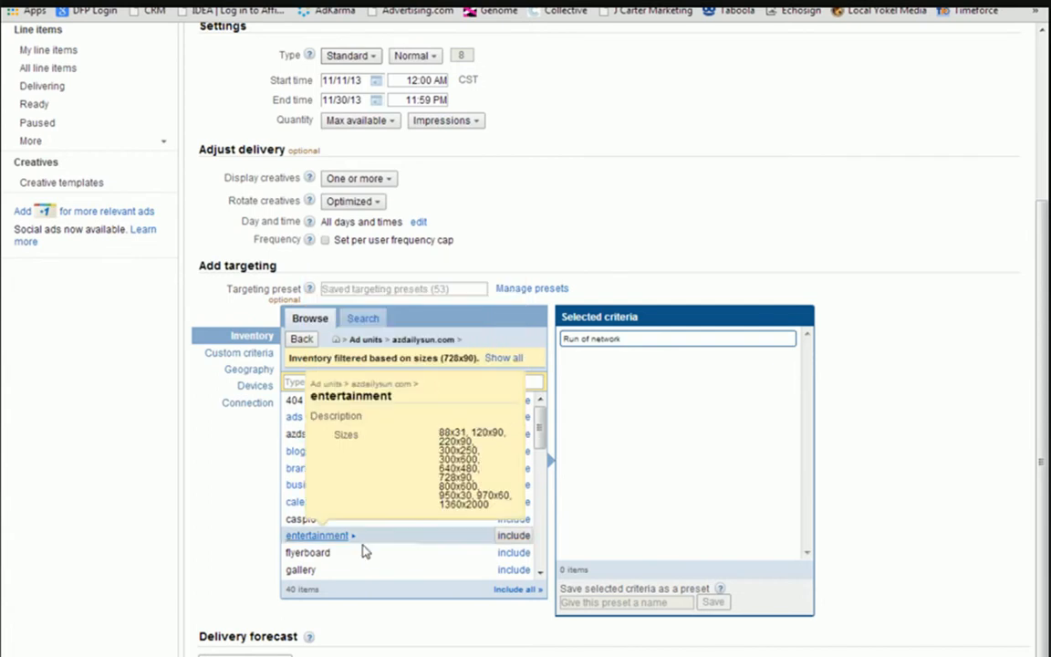
{"action": "mouse_move", "coordinate": [328, 557]}
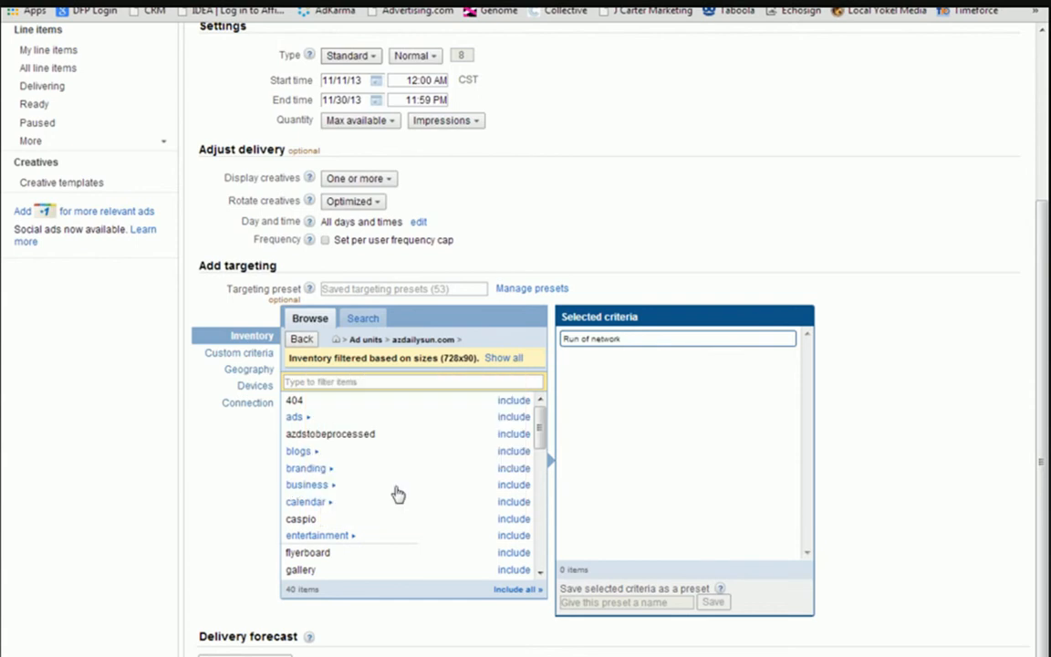
{"action": "scroll", "coordinate": [421, 492], "scroll_direction": "down", "scroll_amount": 3}
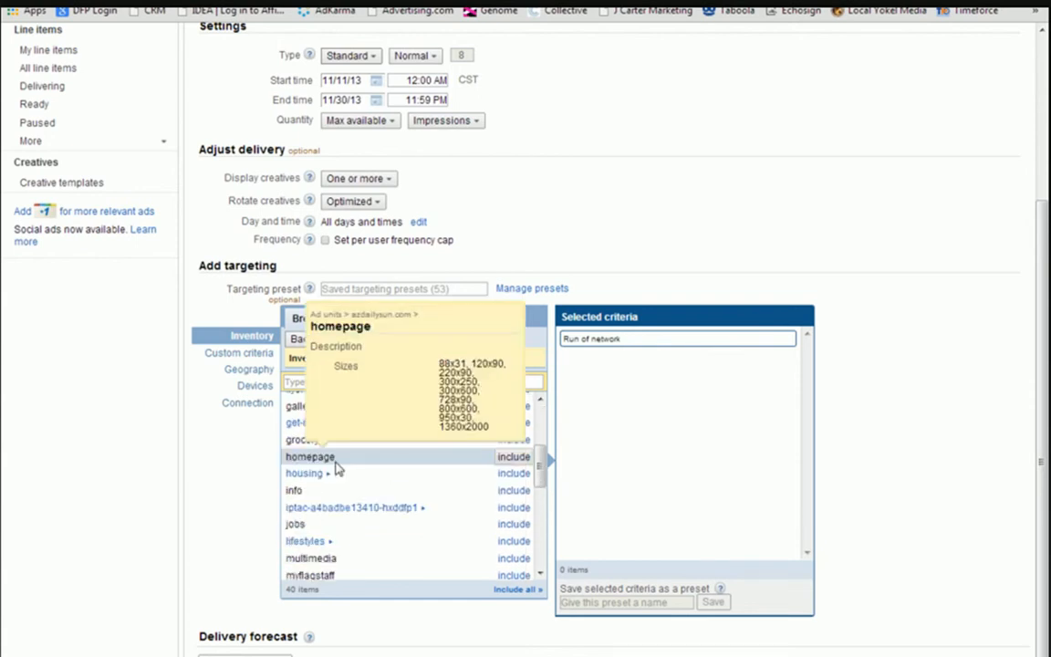
{"action": "left_click", "coordinate": [517, 460]}
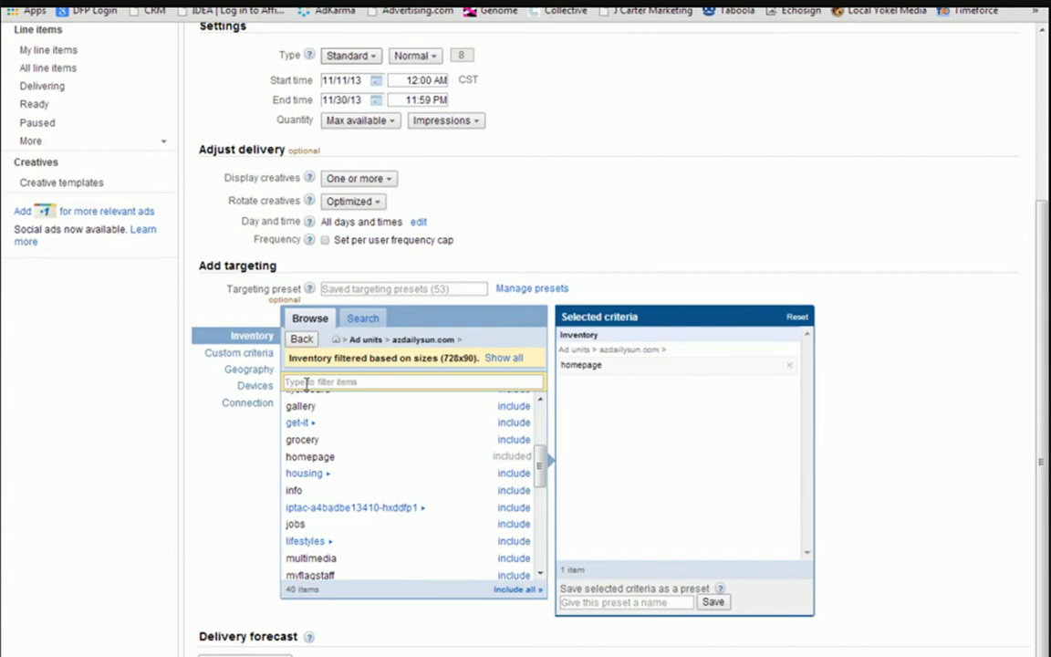
Start a custom criterion on the Position (pos) key with the operator "is" and look through its available values.
{"action": "left_click", "coordinate": [223, 363]}
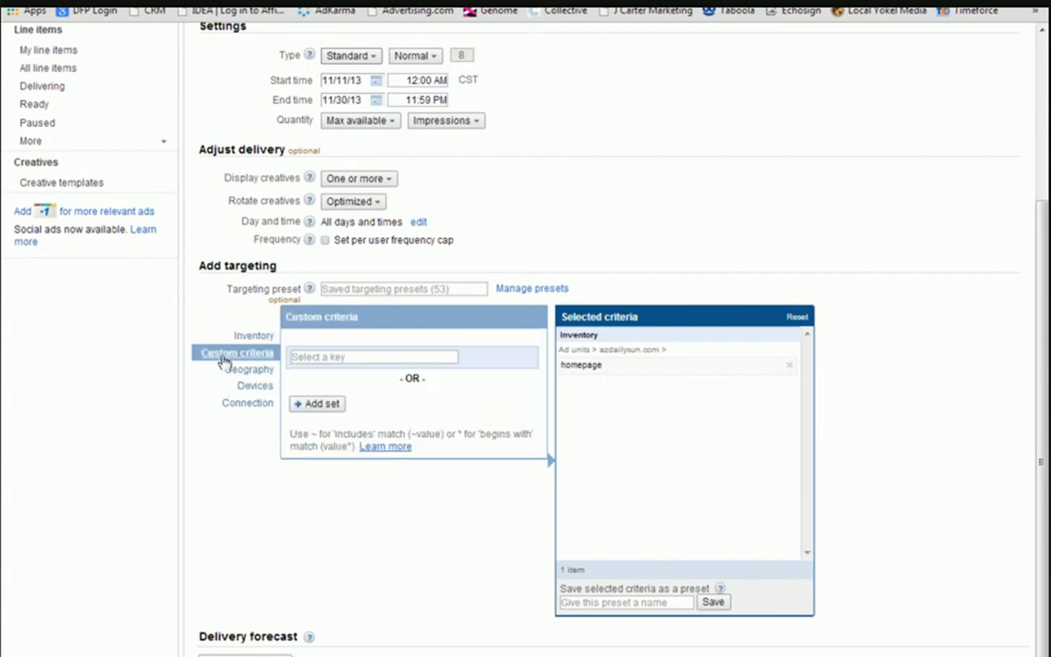
{"action": "left_click", "coordinate": [365, 357]}
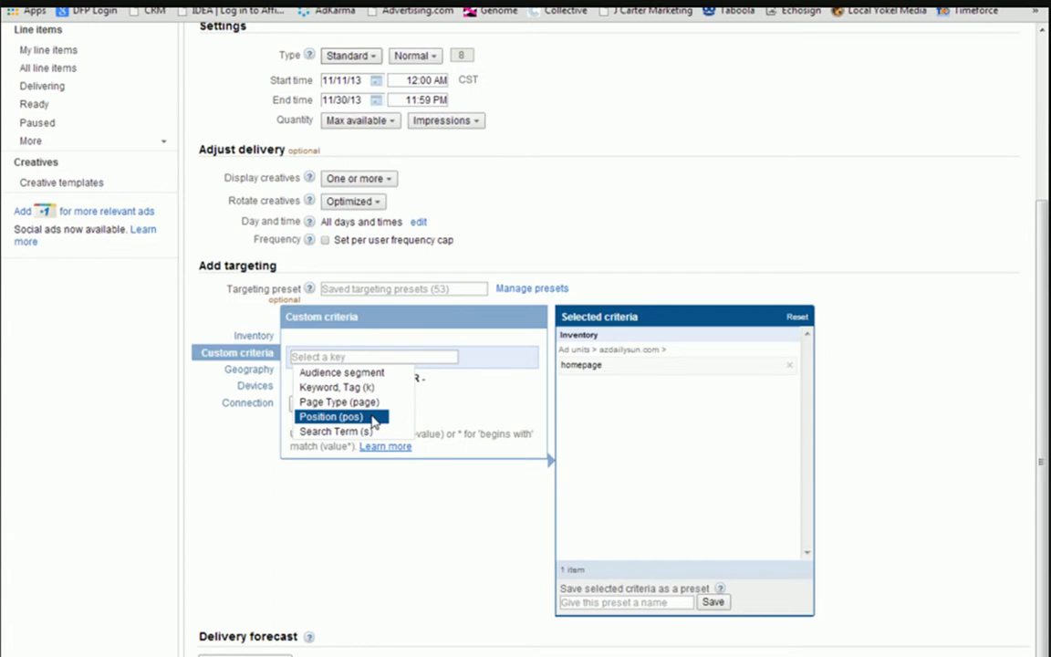
{"action": "left_click", "coordinate": [325, 416]}
{"action": "left_click", "coordinate": [352, 394]}
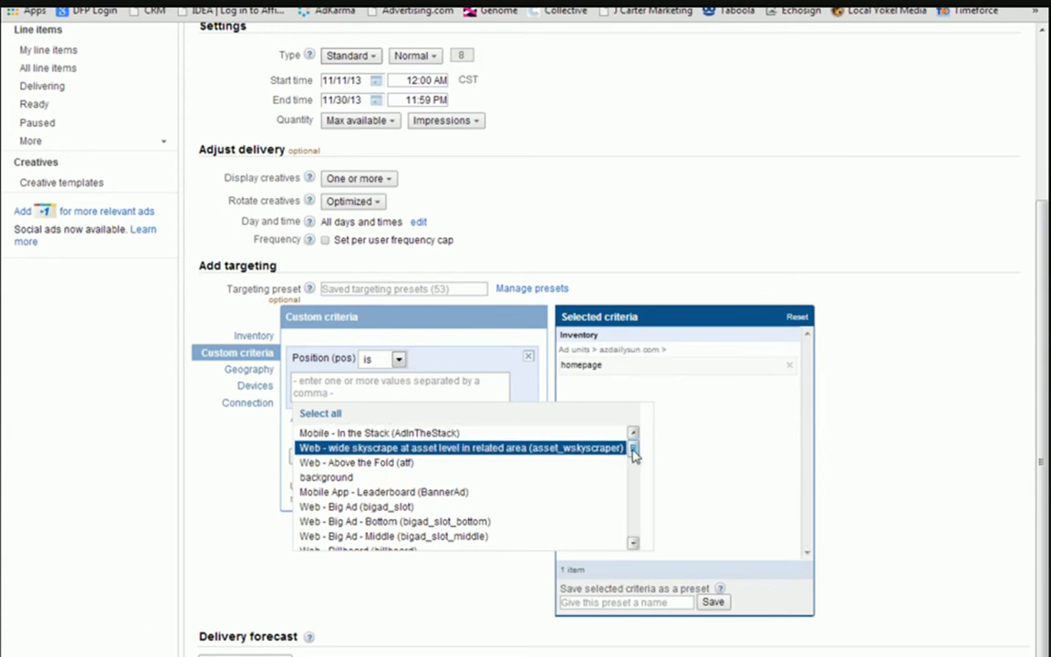
{"action": "left_click_drag", "start_coordinate": [633, 450], "coordinate": [632, 457]}
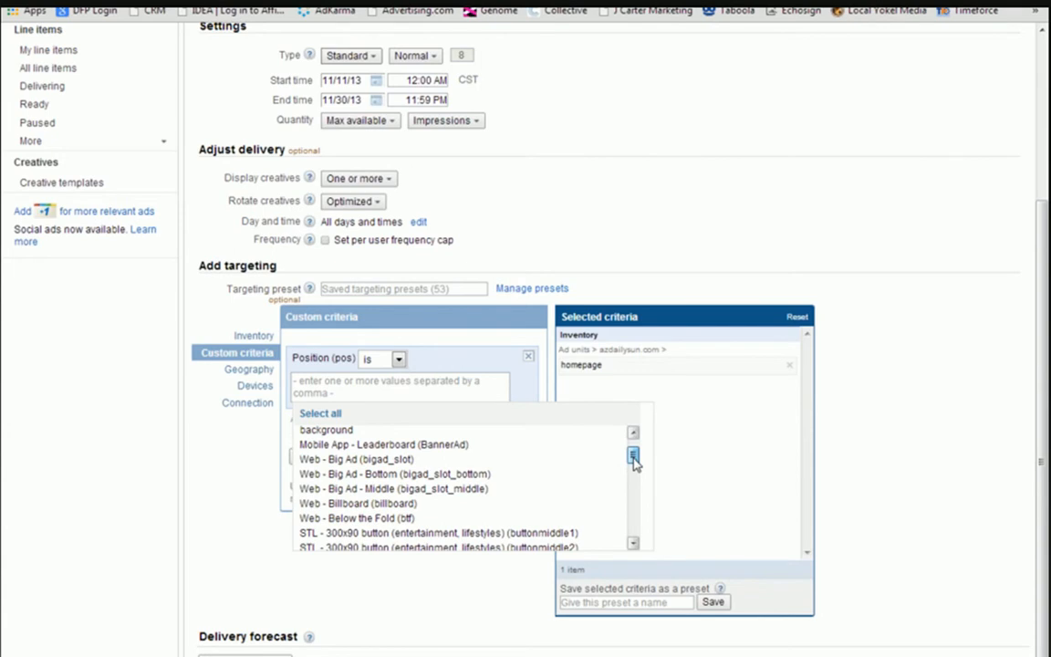
{"action": "left_click_drag", "start_coordinate": [635, 465], "coordinate": [645, 542]}
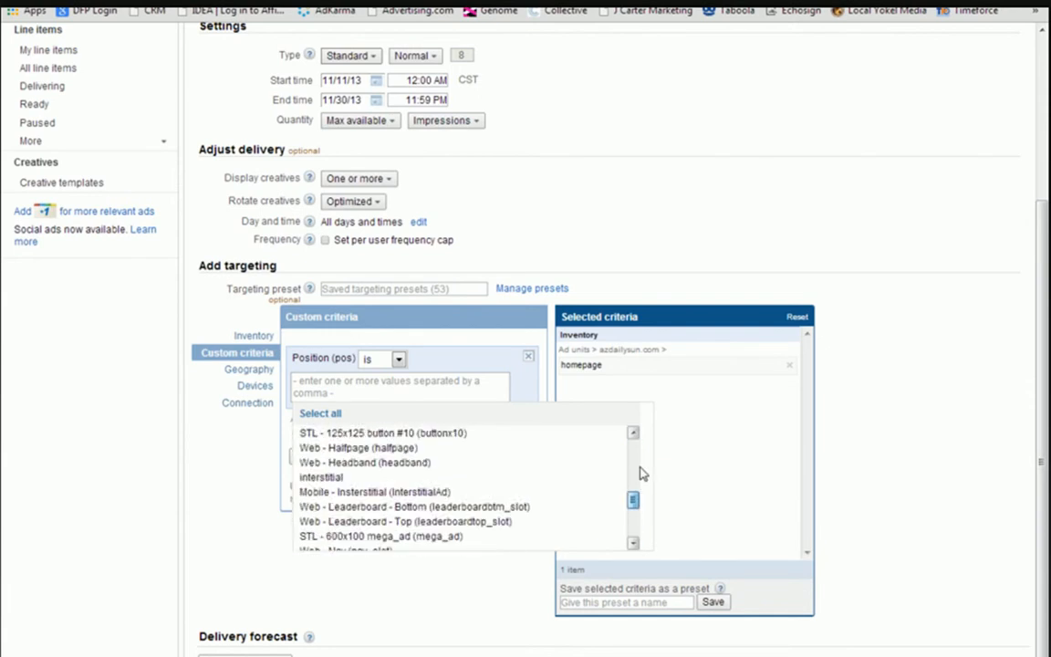
Set the position criterion's value to Web - Above the Fold (atf) and apply it to the selected targeting criteria.
{"action": "left_click", "coordinate": [436, 380]}
{"action": "type", "text": "aff"}
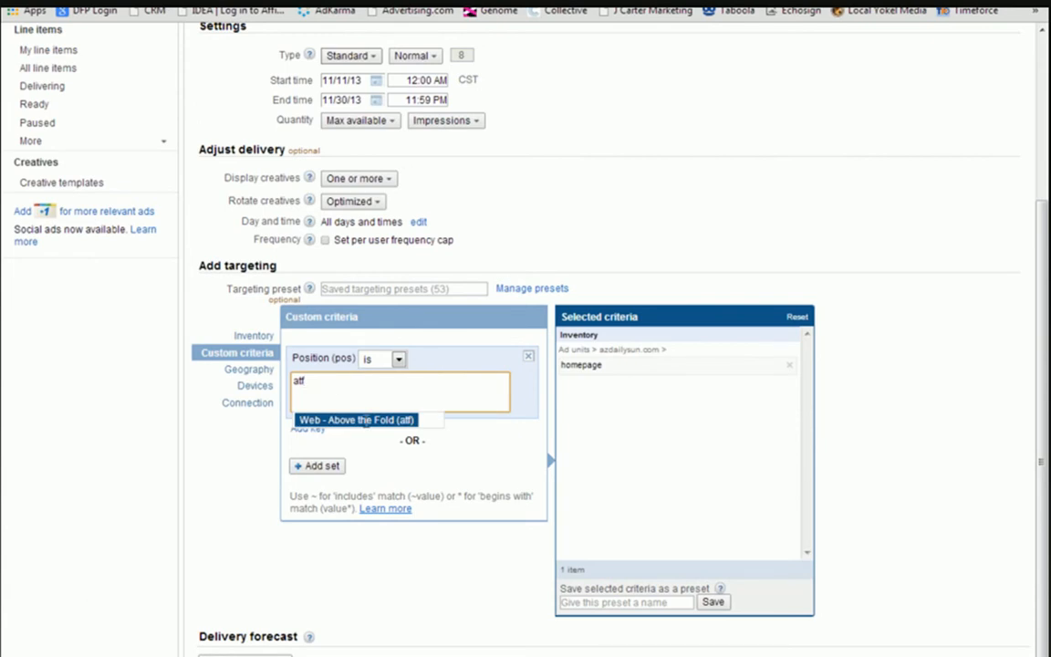
{"action": "left_click", "coordinate": [377, 422]}
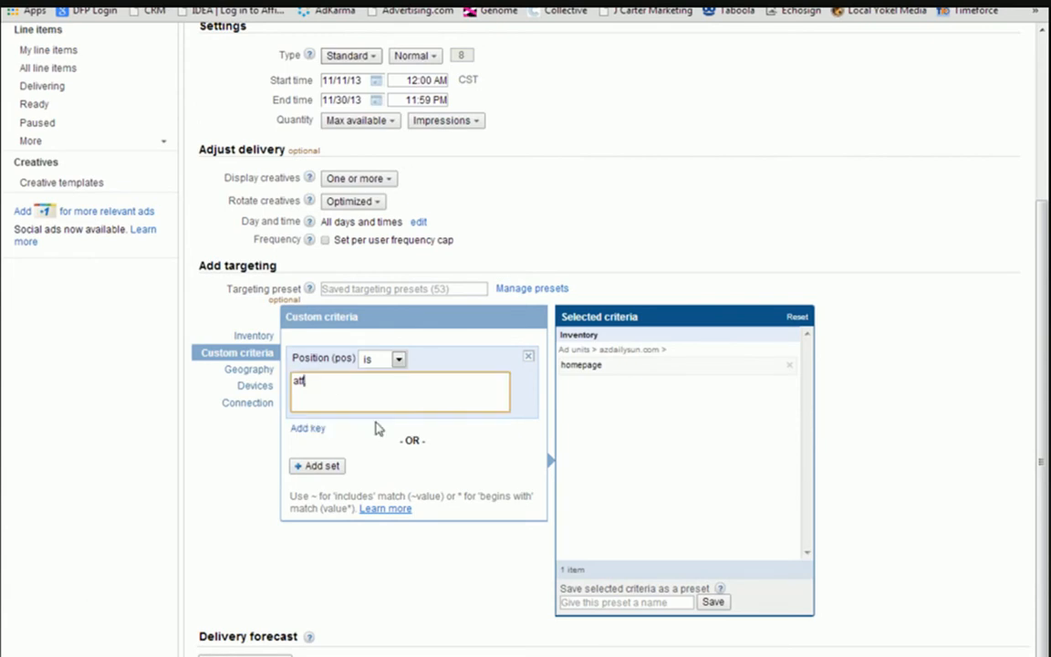
{"action": "left_click", "coordinate": [321, 469]}
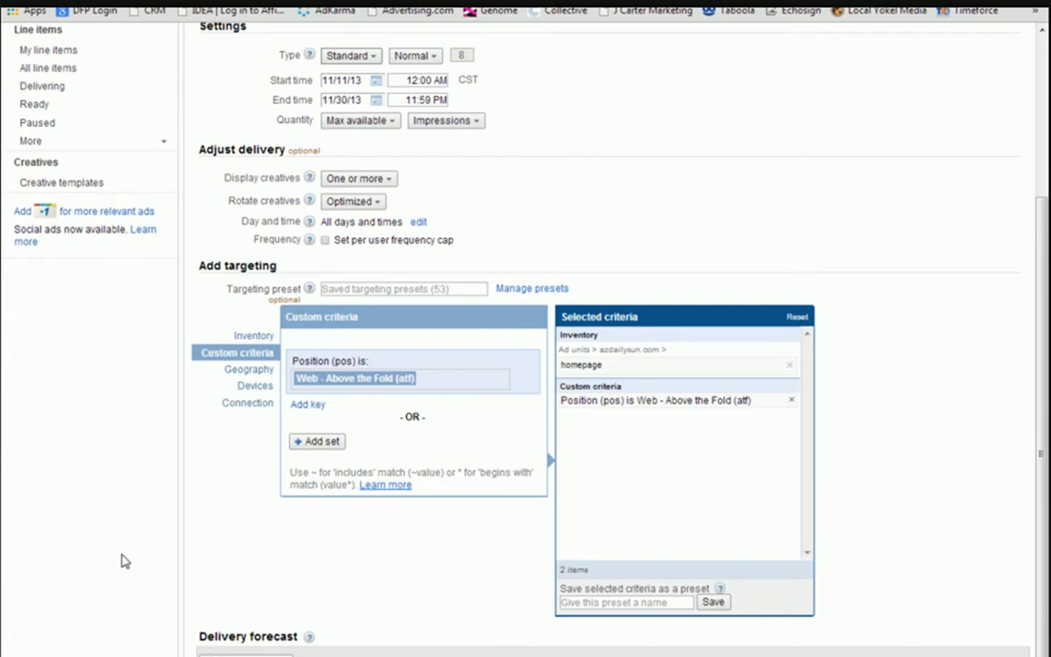
Check the inventory availability for this targeting and open the detailed list of contending line items.
{"action": "scroll", "coordinate": [122, 558], "scroll_direction": "down", "scroll_amount": 1}
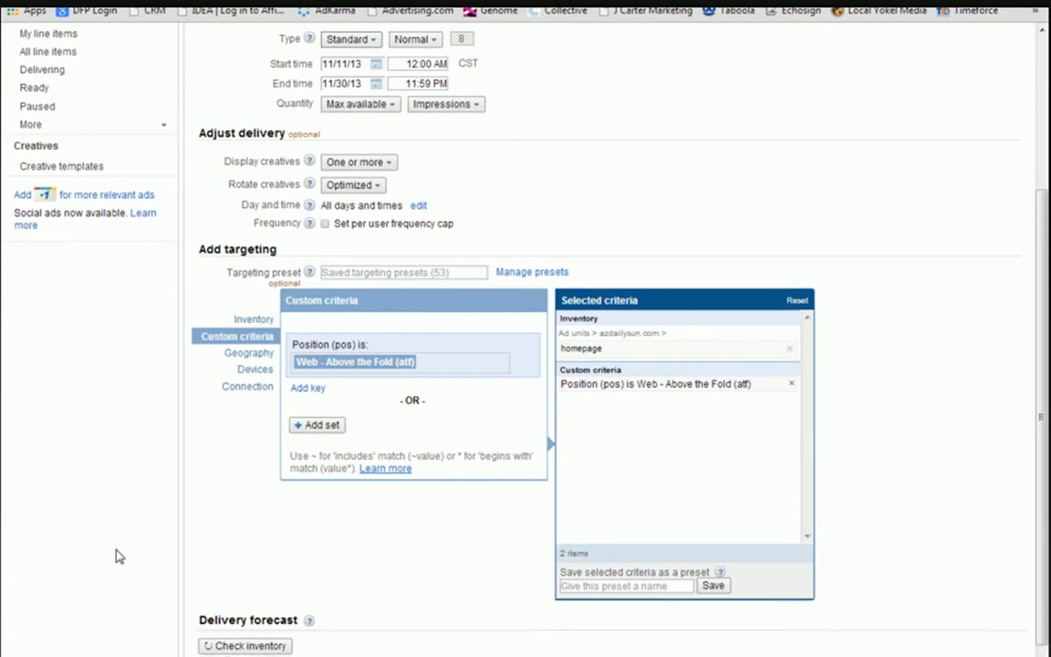
{"action": "scroll", "coordinate": [117, 556], "scroll_direction": "down", "scroll_amount": 2}
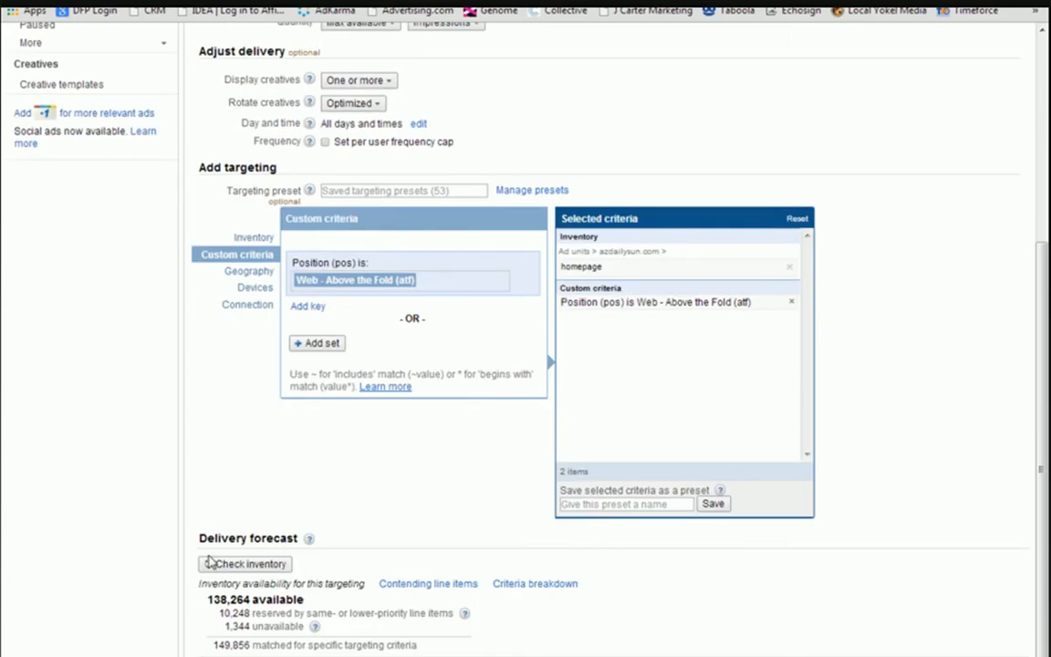
{"action": "scroll", "coordinate": [205, 561], "scroll_direction": "down", "scroll_amount": 1}
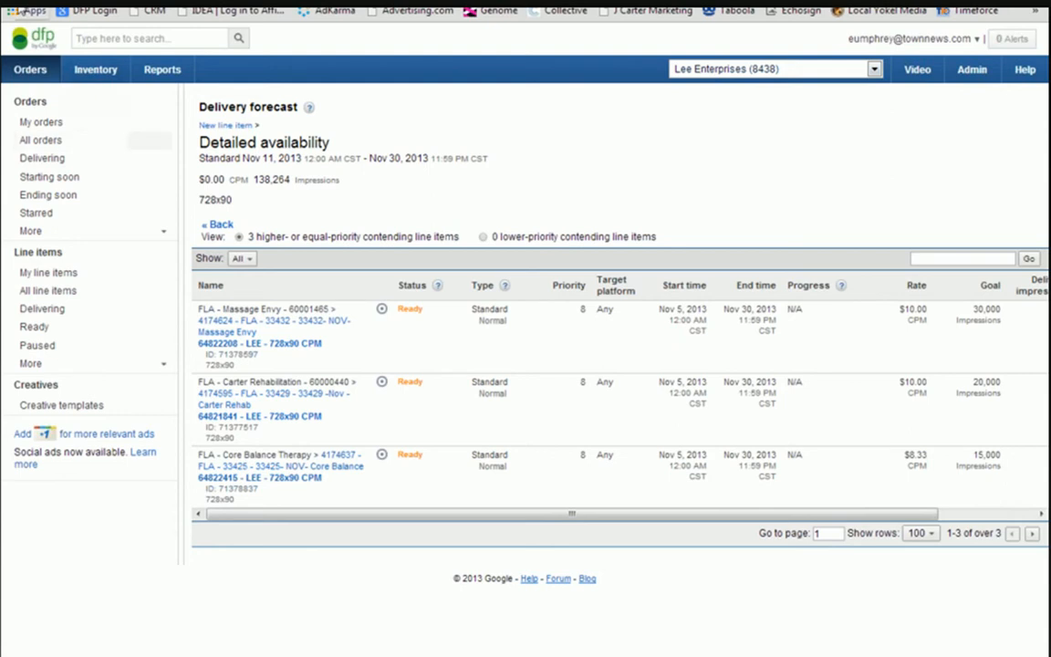
Return to the orders list and look at the additional status filters offered for orders.
{"action": "left_click", "coordinate": [30, 70]}
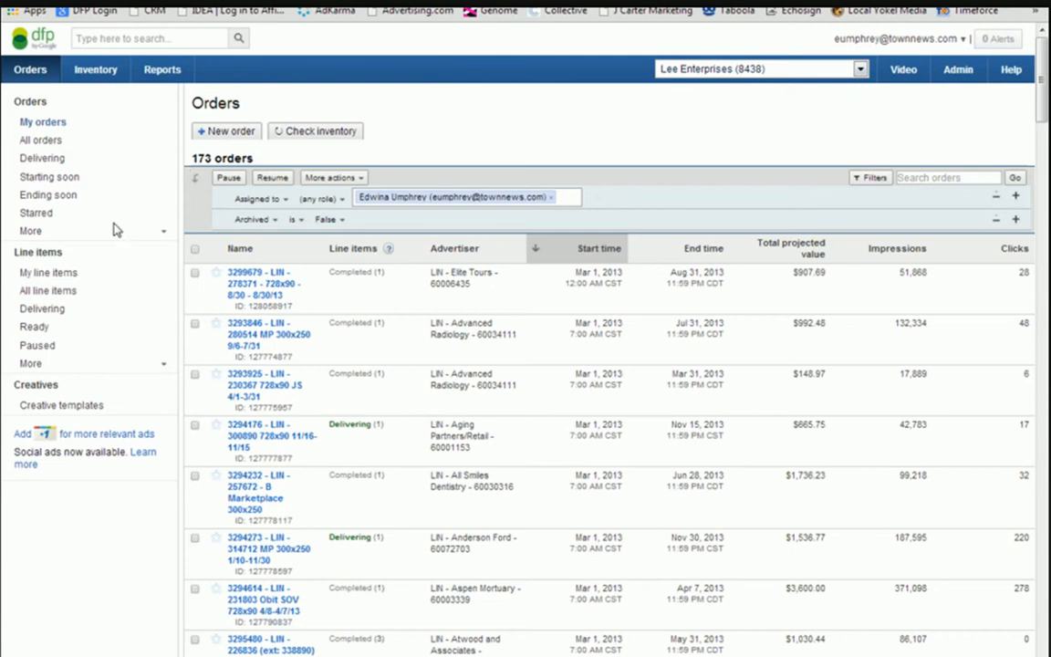
{"action": "left_click", "coordinate": [163, 236]}
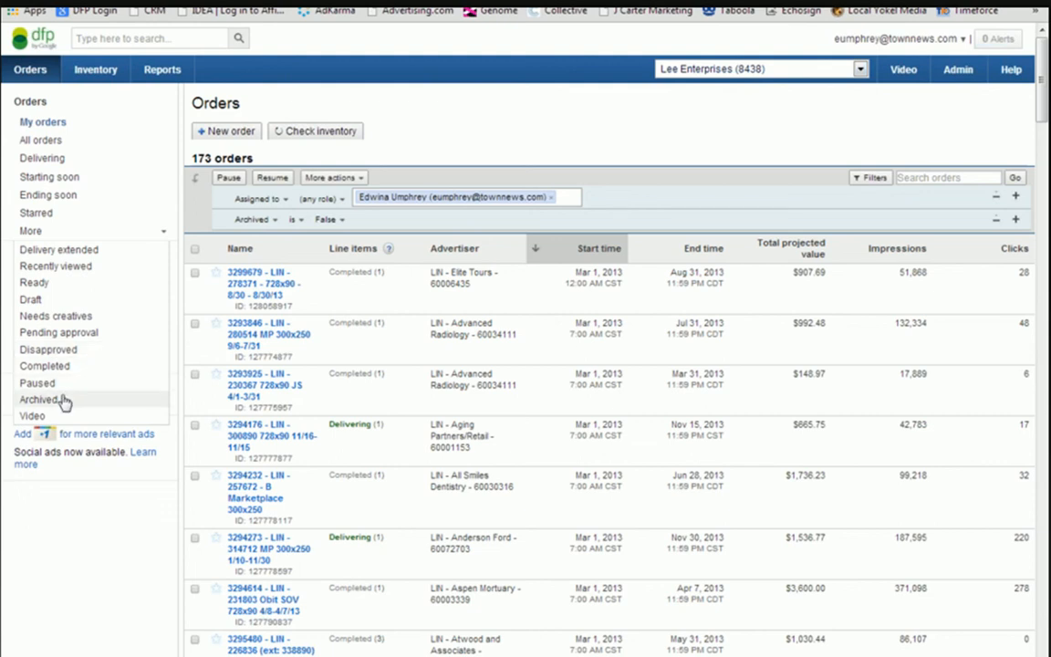
{"action": "left_click", "coordinate": [151, 232]}
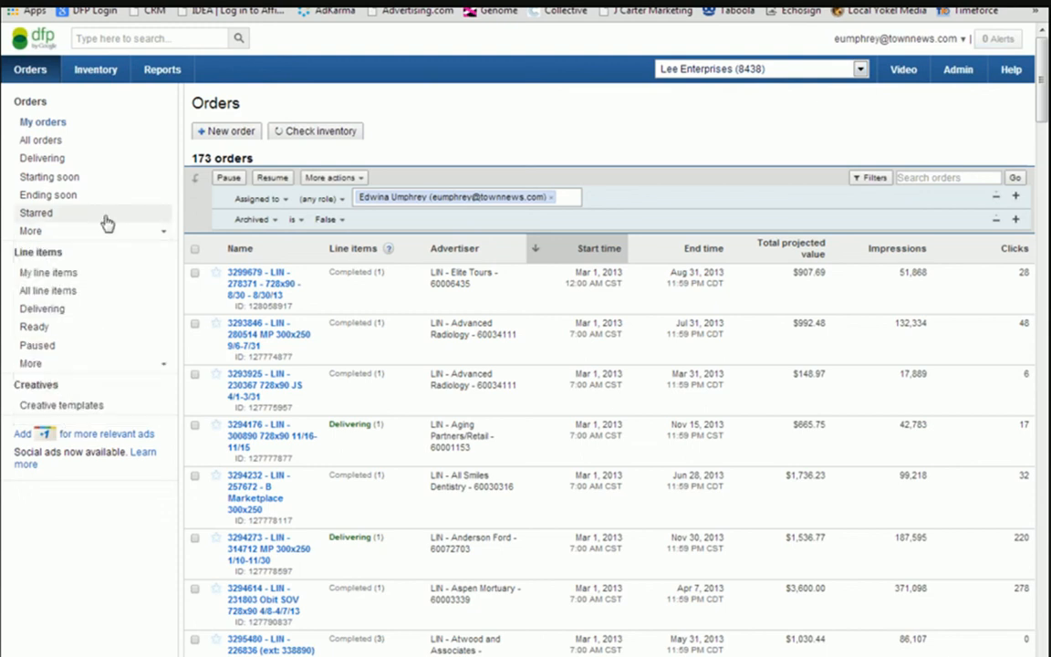
Review my line items, highlighting the first line item's ID, and return to my orders.
{"action": "left_click", "coordinate": [162, 364]}
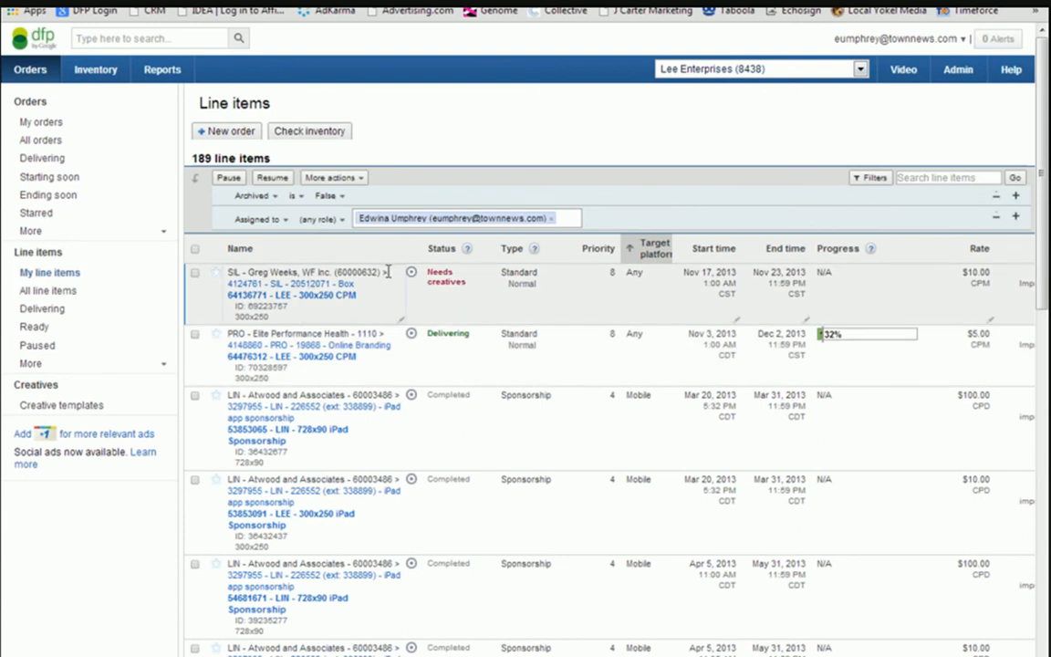
{"action": "double_click", "coordinate": [293, 306]}
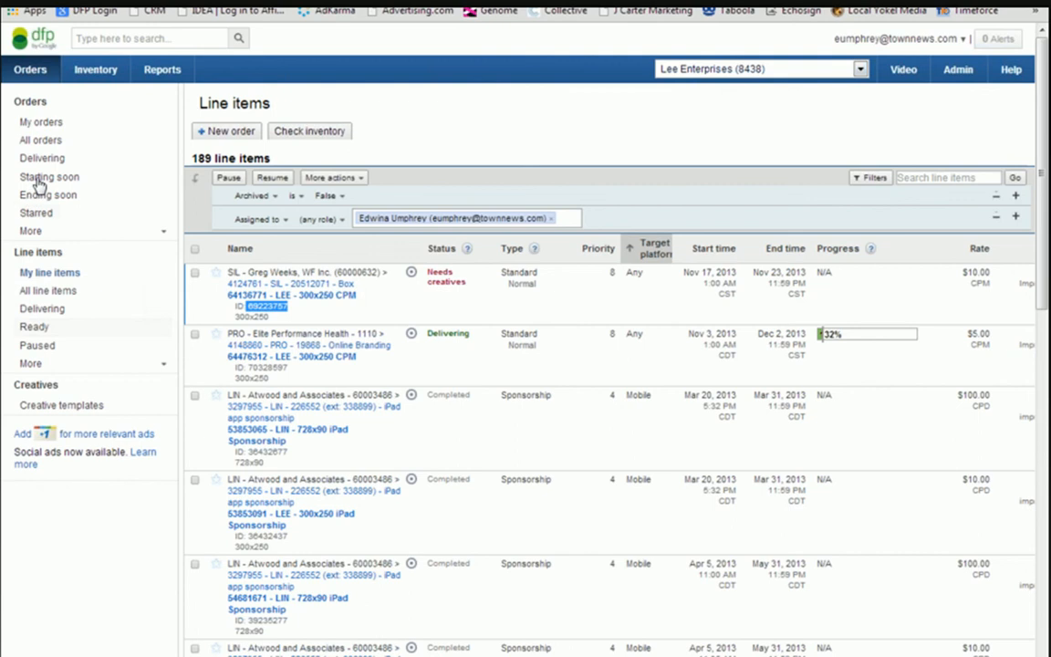
{"action": "left_click", "coordinate": [41, 125]}
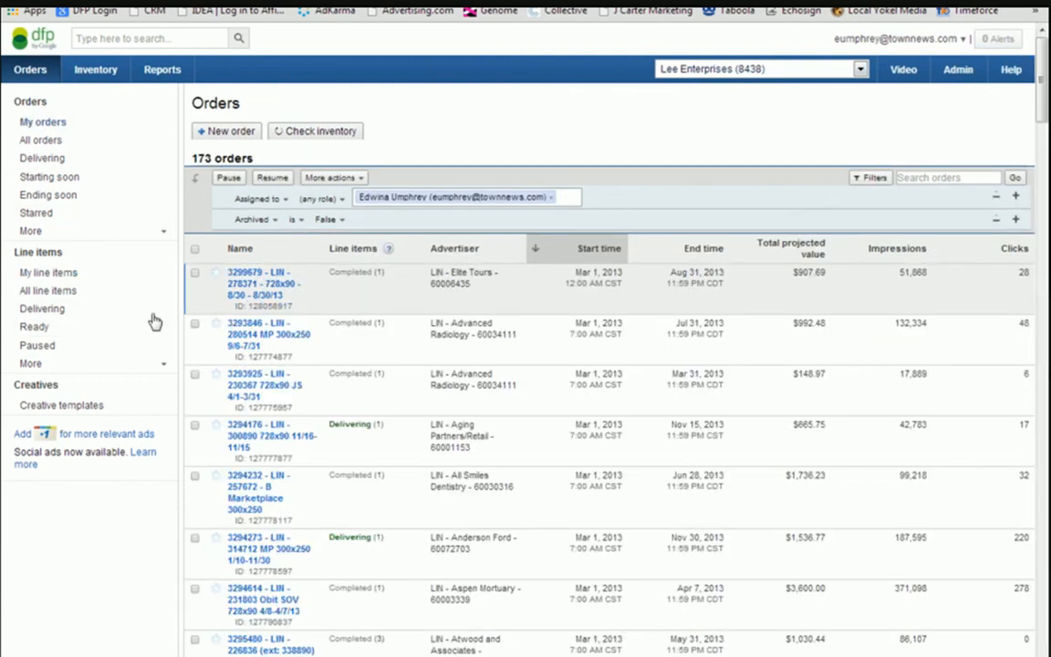